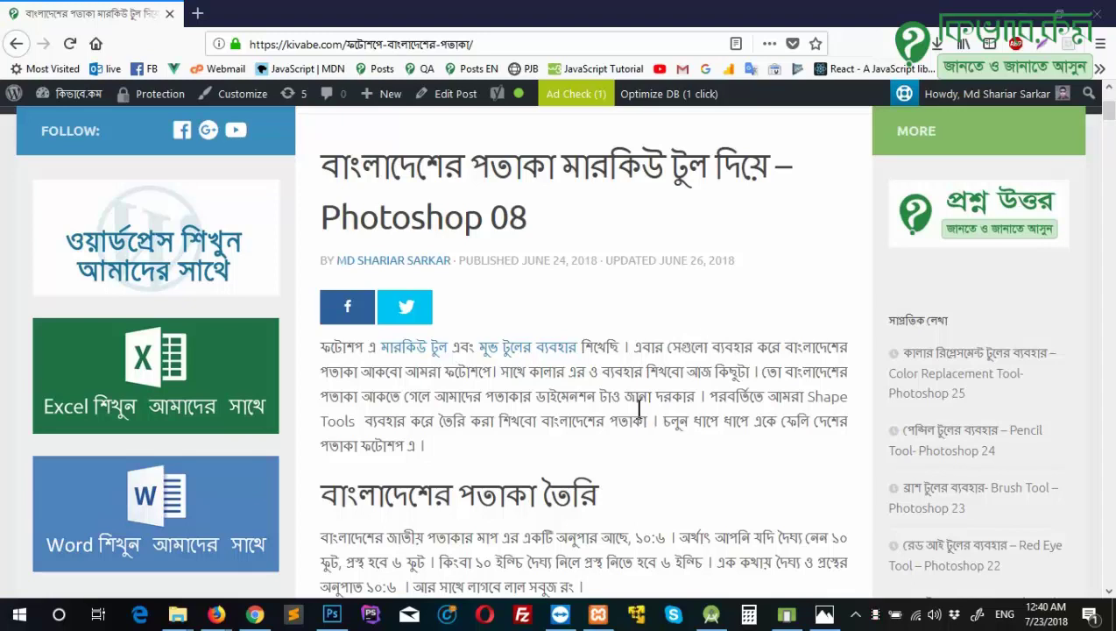
# Switch from the kivabe.com flag tutorial in Firefox to the empty Photoshop workspace
pyautogui.click(332, 614)
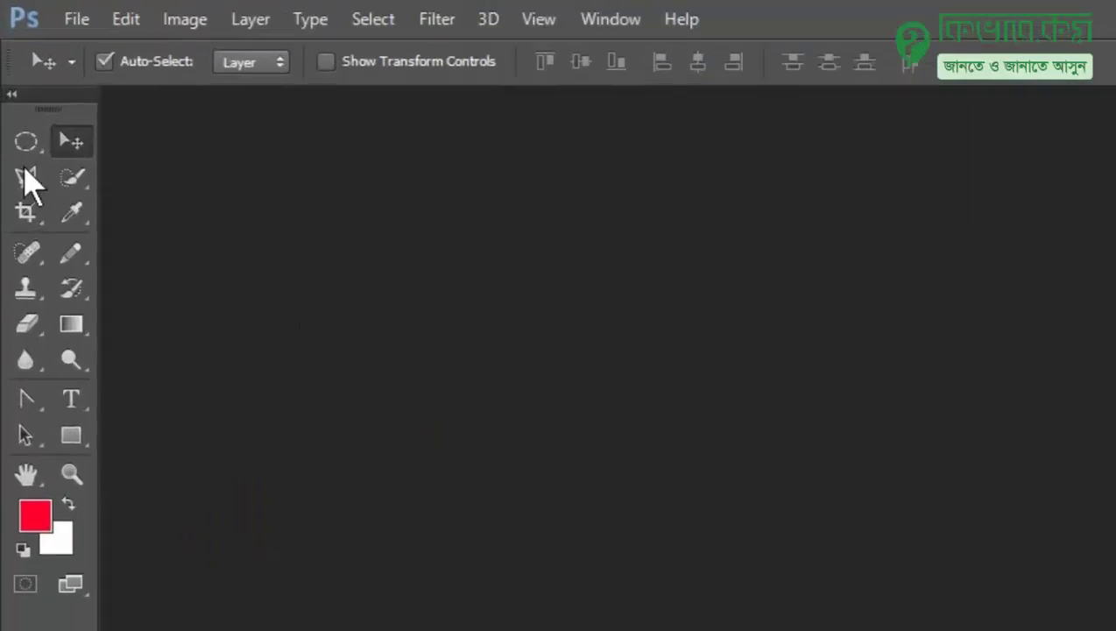
# Select the Elliptical Marquee Tool, then go back to the kivabe.com flag tutorial in Firefox
pyautogui.click(28, 182)
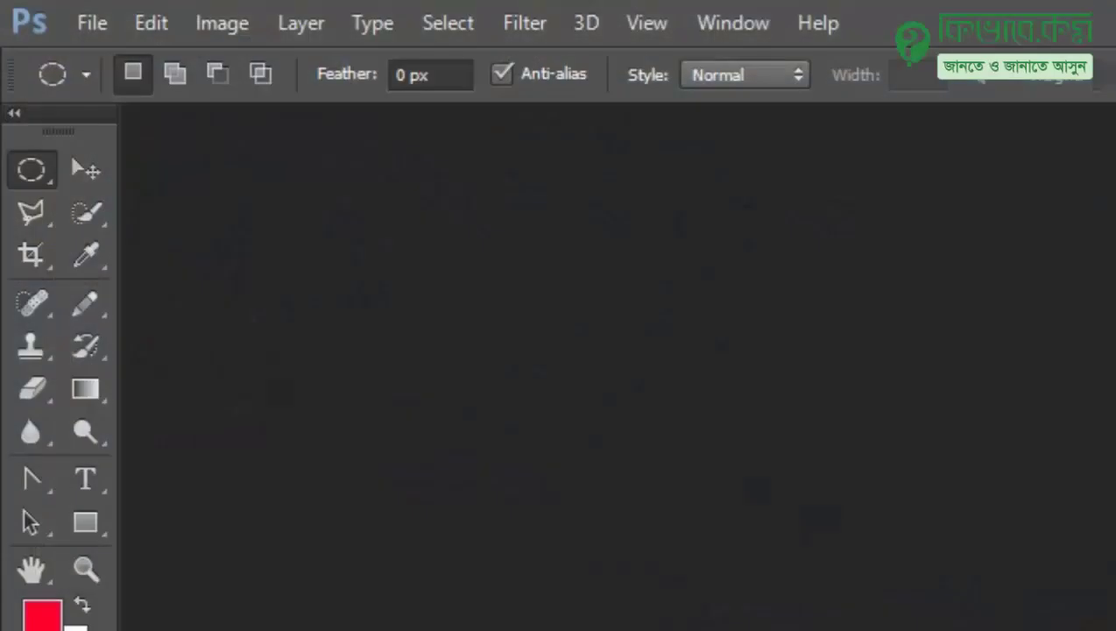
pyautogui.moveTo(256, 613)
pyautogui.click(217, 613)
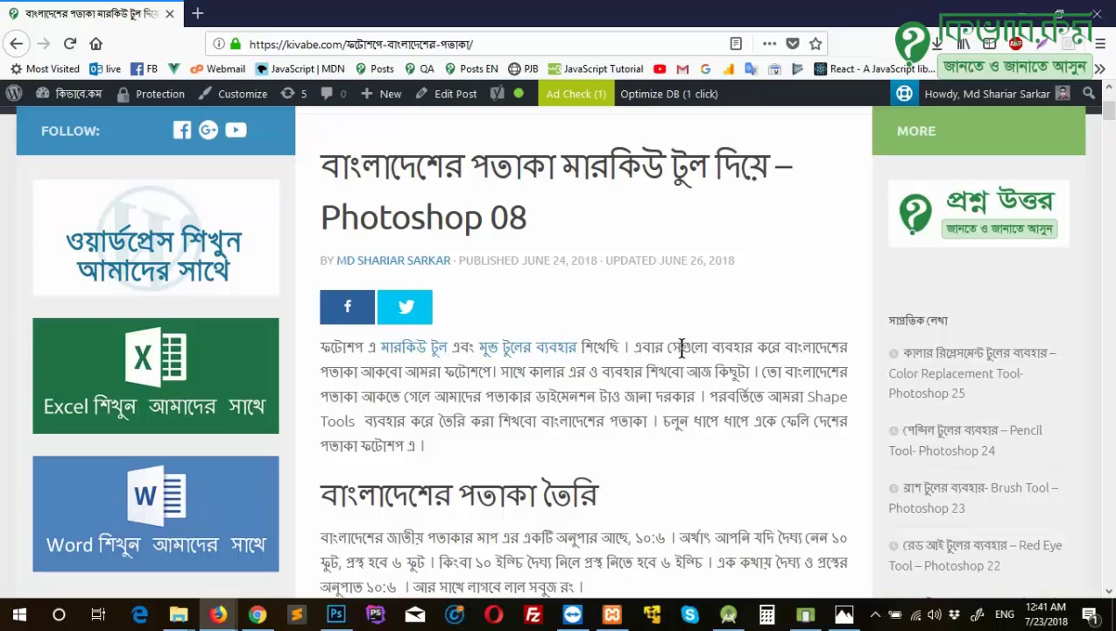
# Scroll the tutorial and highlight the flag's 10:6 ratio in the article
pyautogui.scroll(-4, 682, 347)
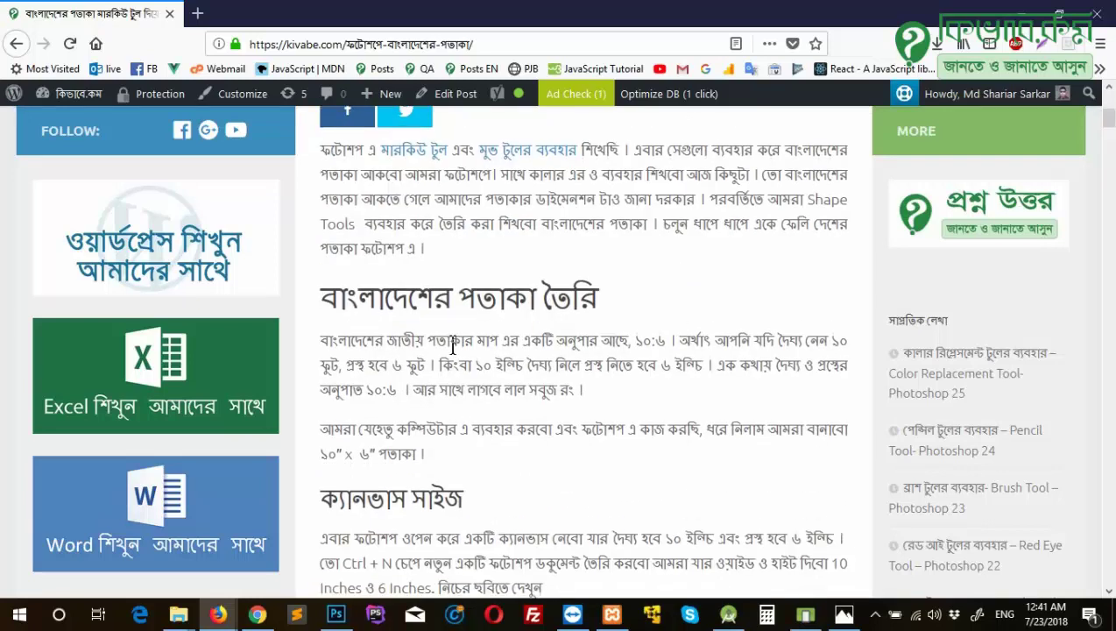
pyautogui.moveTo(634, 340); pyautogui.dragTo(666, 341)
pyautogui.click(657, 340)
pyautogui.moveTo(651, 340)
pyautogui.mouseDown()
pyautogui.moveTo(632, 341)
pyautogui.moveTo(667, 341)
pyautogui.mouseUp()
# Scroll to the tutorial's 10 × 6 inch canvas settings, then return to Photoshop
pyautogui.scroll(-6, 656, 341)
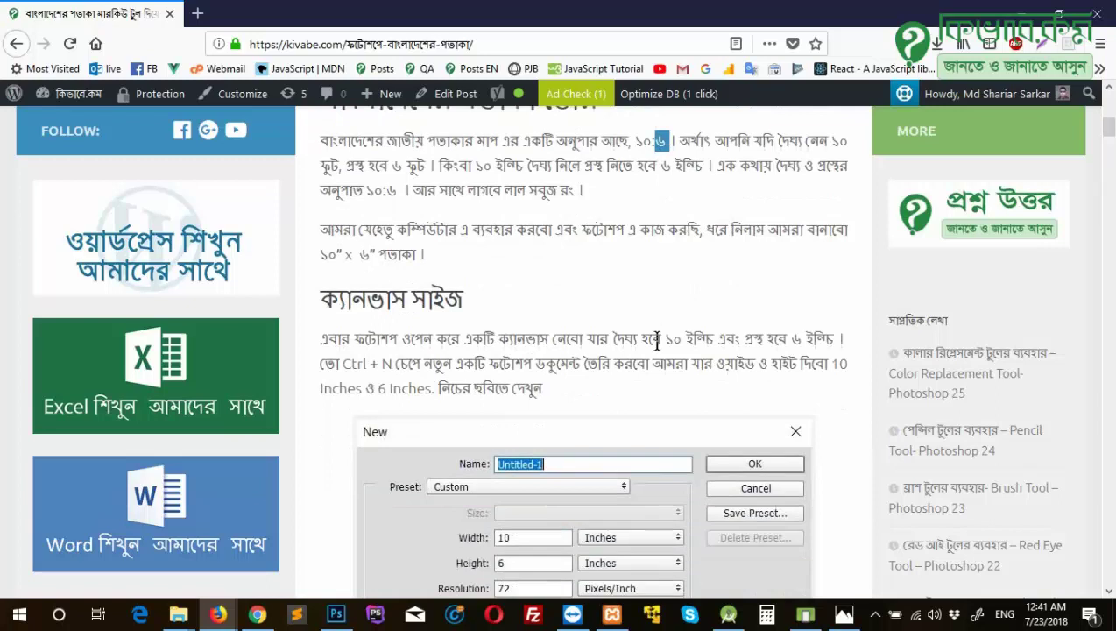
pyautogui.scroll(-14, 560, 281)
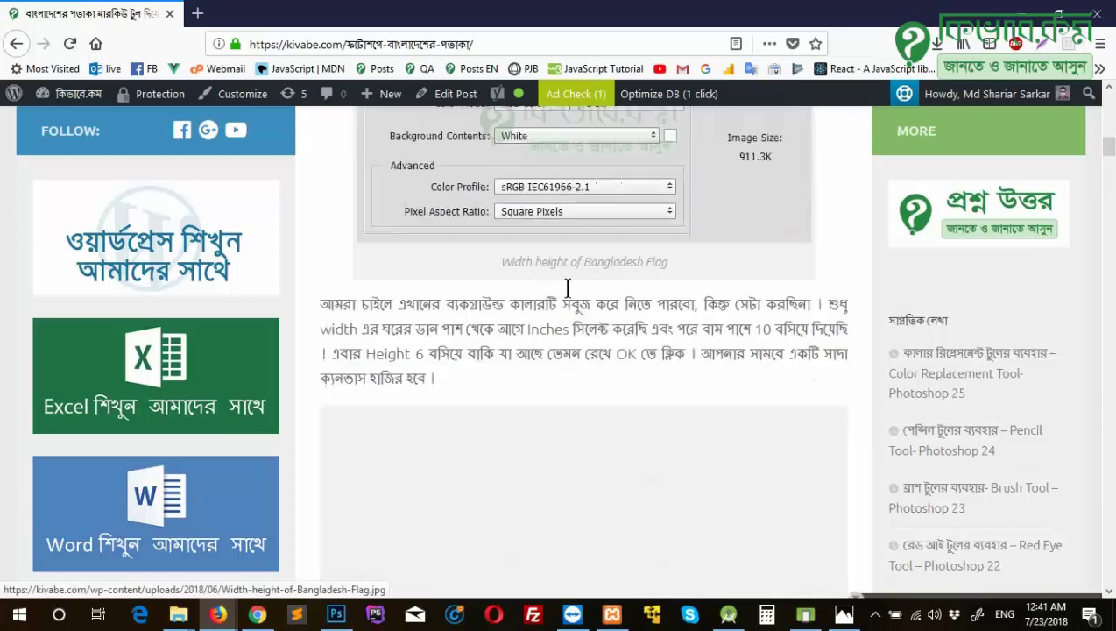
pyautogui.scroll(6, 571, 297)
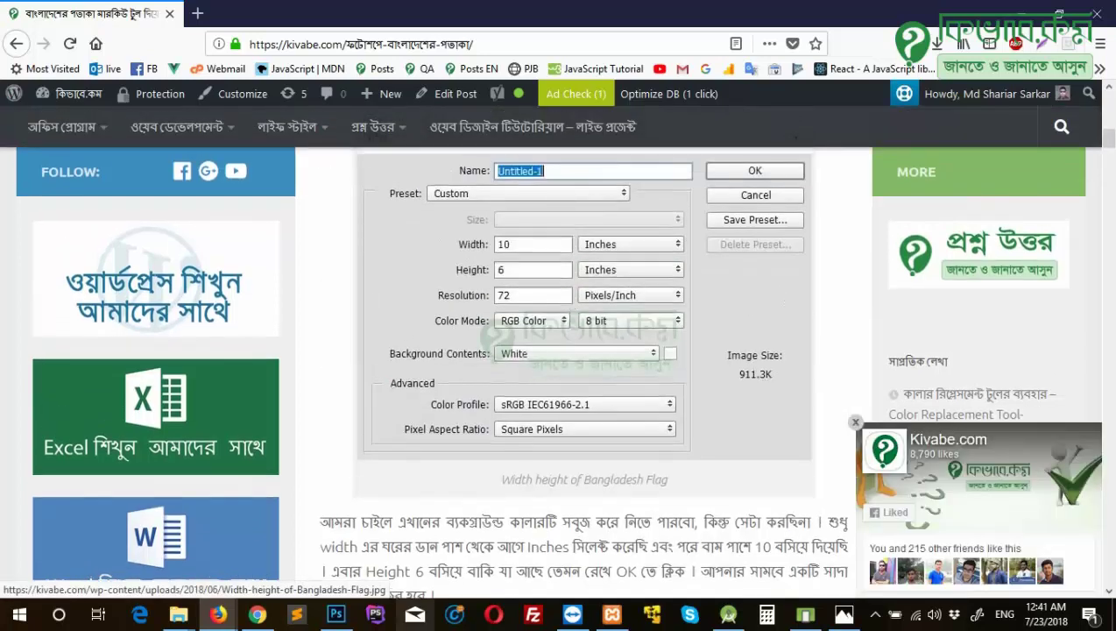
pyautogui.click(335, 613)
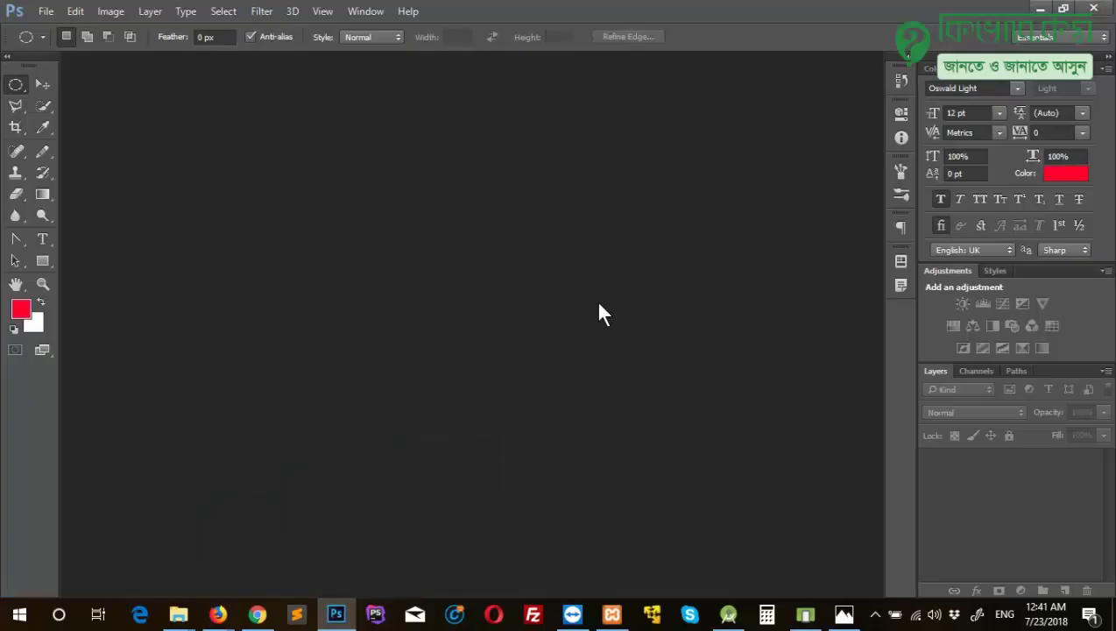
# Create new document Untitled-1 at 10 × 6 inches, 72 pixels/inch
pyautogui.hotkey('ctrl', 'n')
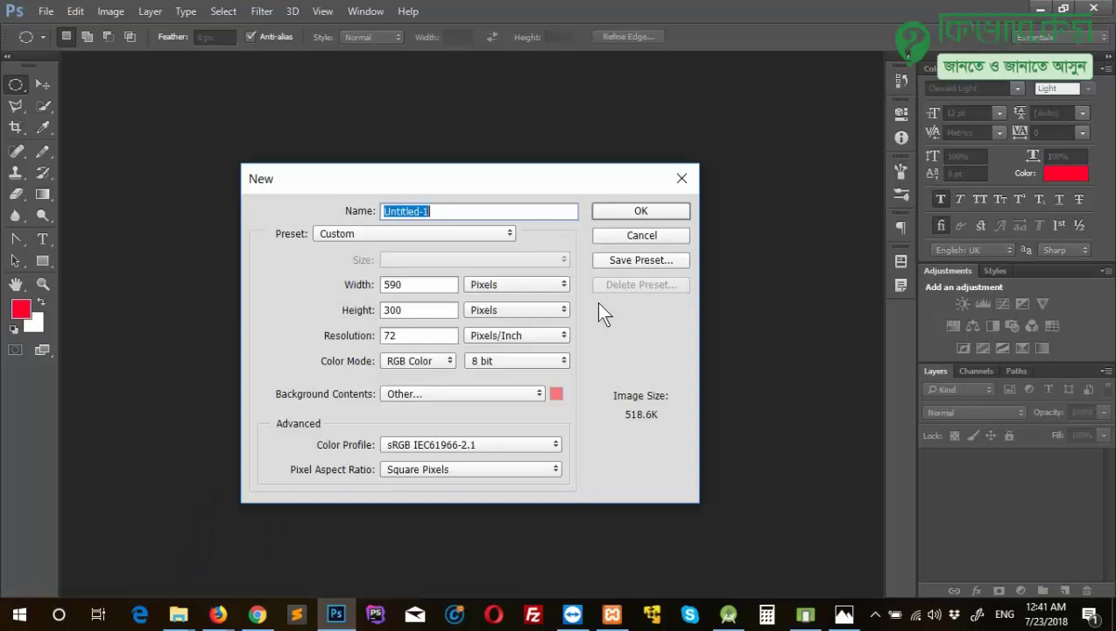
pyautogui.click(508, 283)
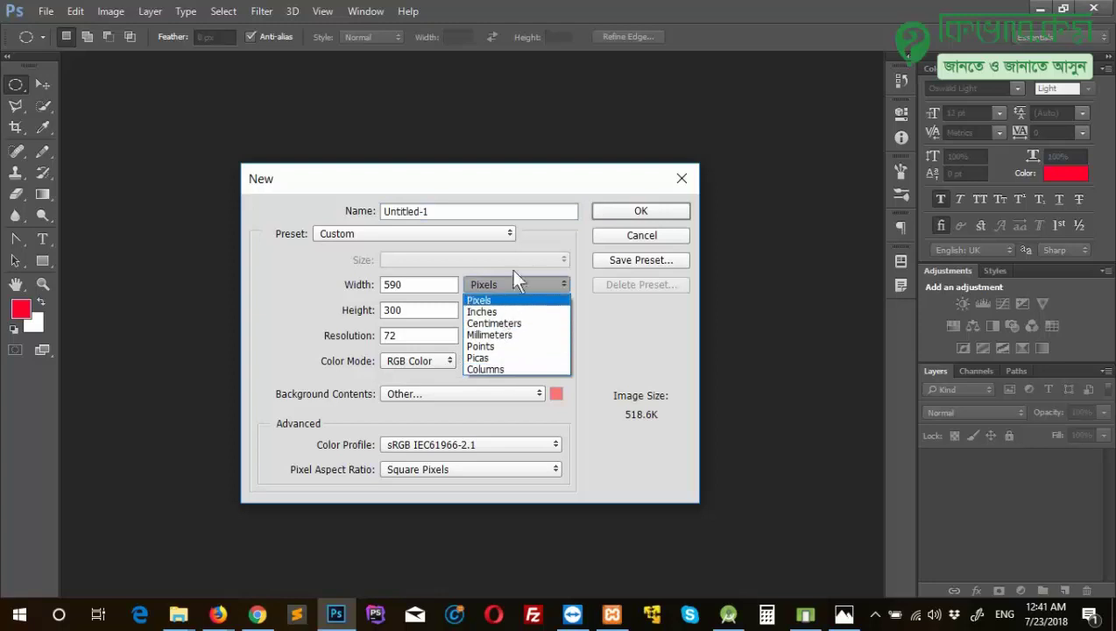
pyautogui.click(500, 313)
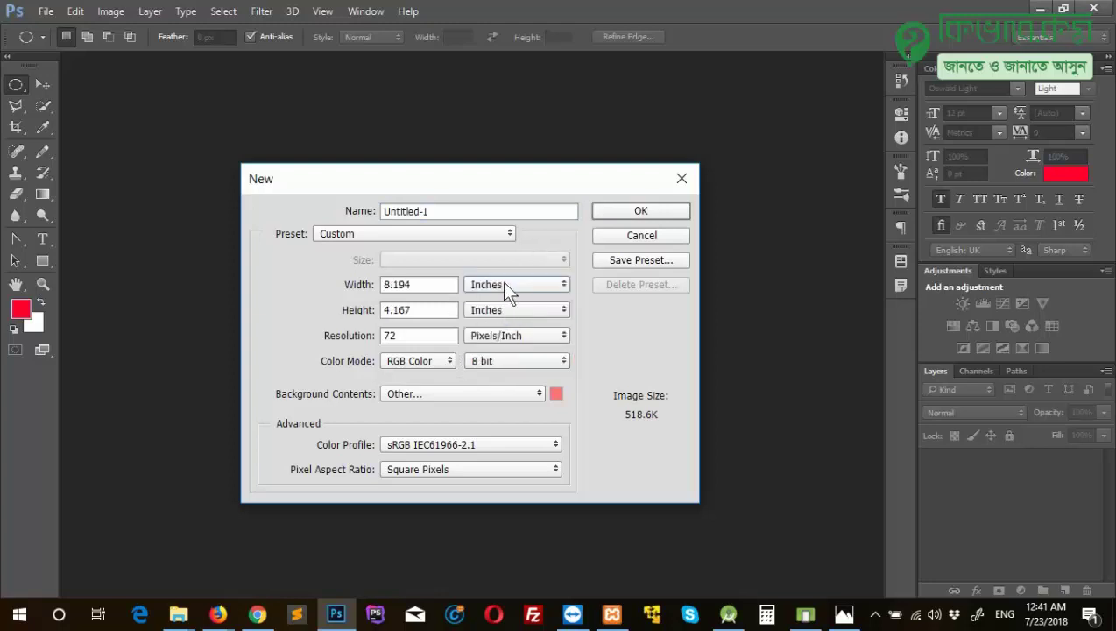
pyautogui.doubleClick(387, 334)
pyautogui.moveTo(436, 278); pyautogui.dragTo(366, 270)
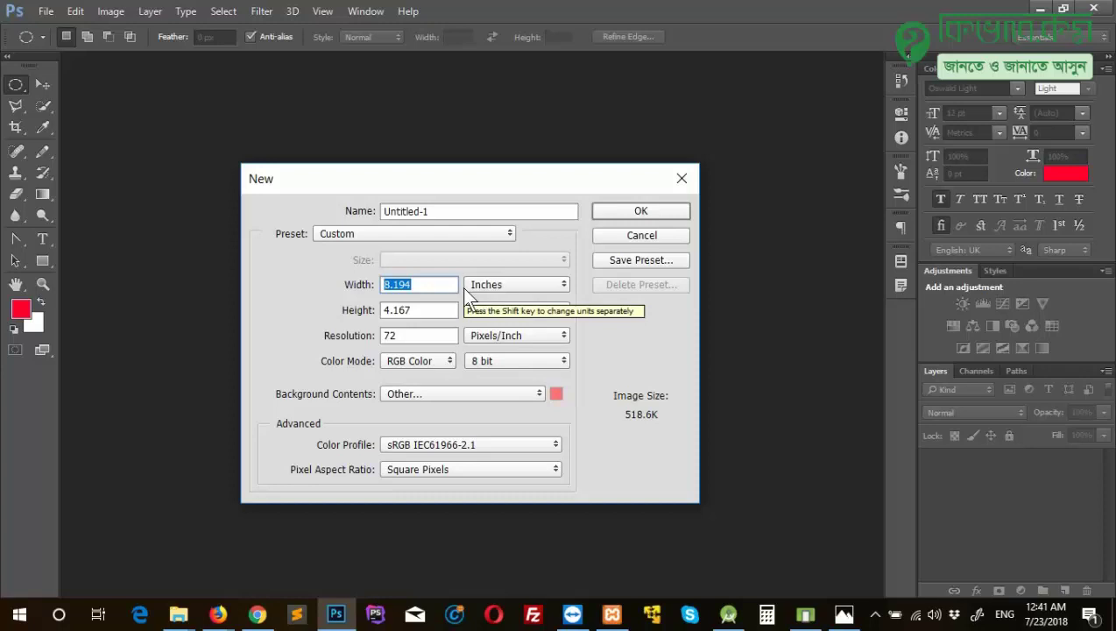
pyautogui.write('10')
pyautogui.moveTo(425, 309); pyautogui.dragTo(375, 309)
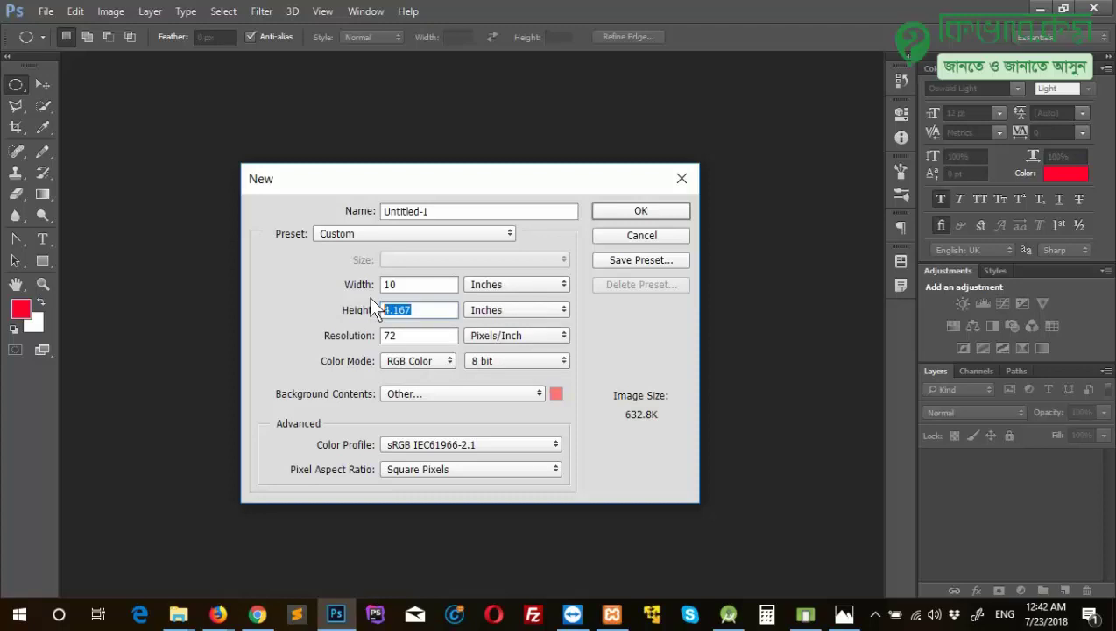
pyautogui.click(423, 312)
pyautogui.click(354, 310)
pyautogui.write('6')
pyautogui.click(637, 215)
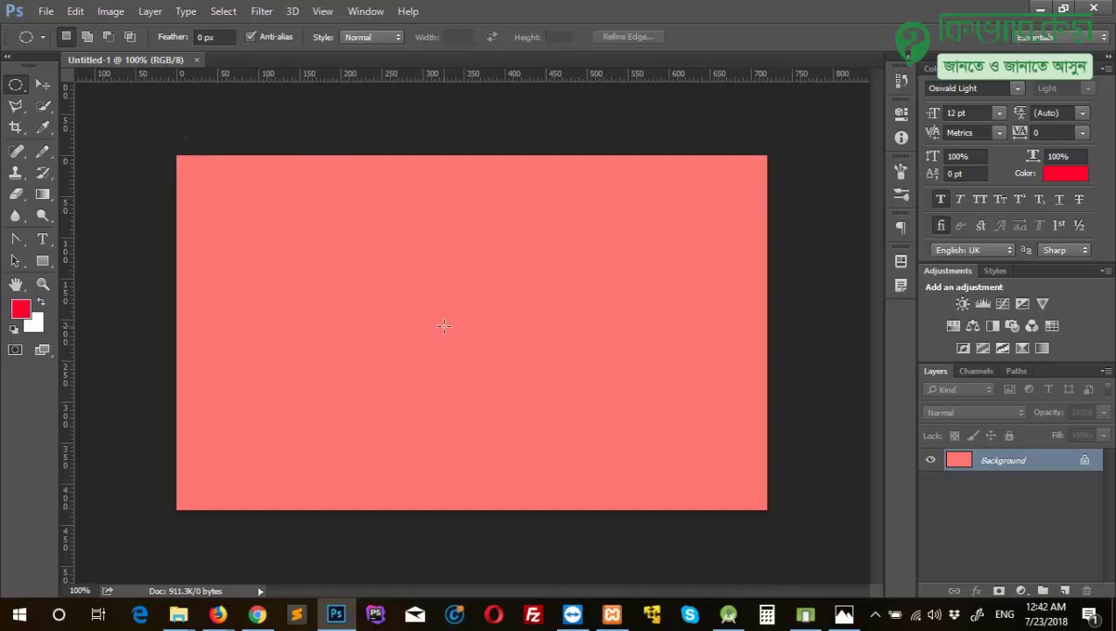
# Start another new document sized 1000 × 600 pixels
pyautogui.hotkey('ctrl', 'n')
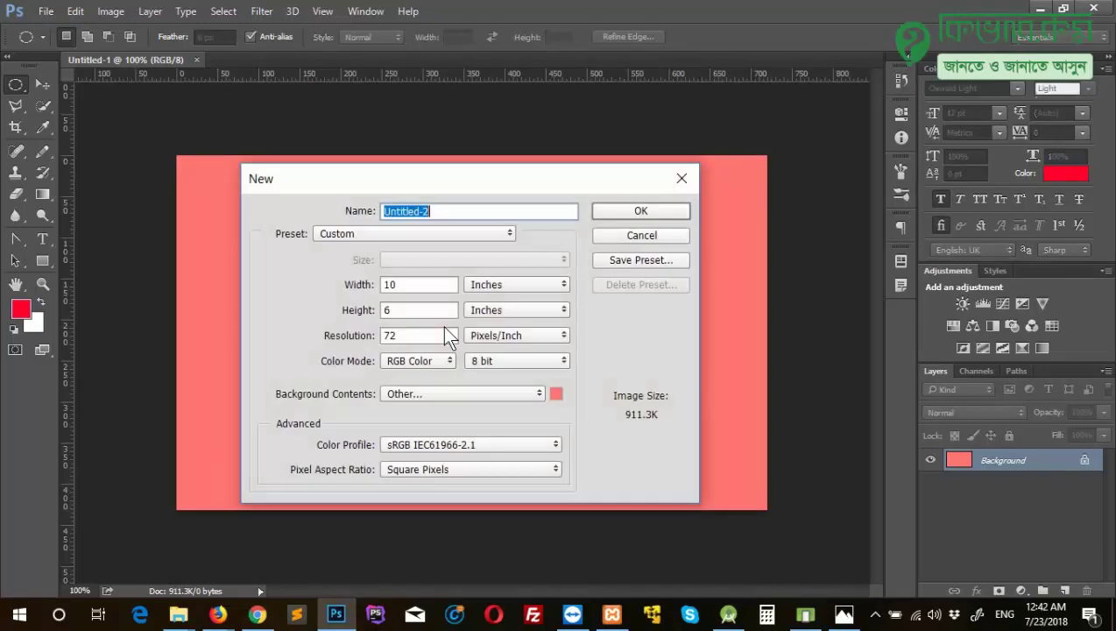
pyautogui.click(521, 285)
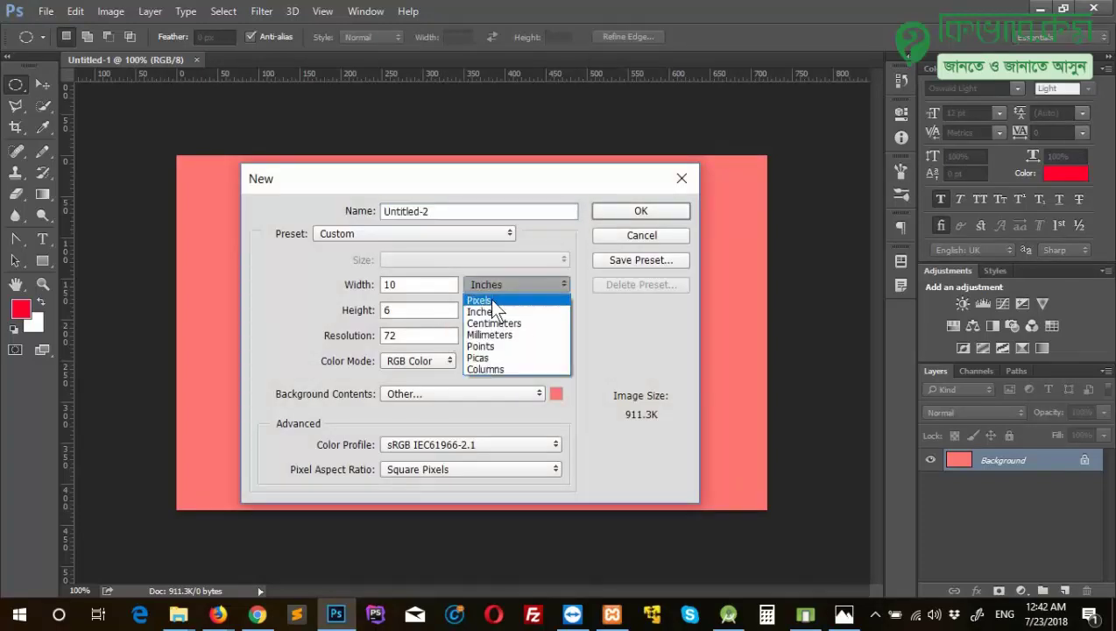
pyautogui.click(489, 296)
pyautogui.doubleClick(436, 289)
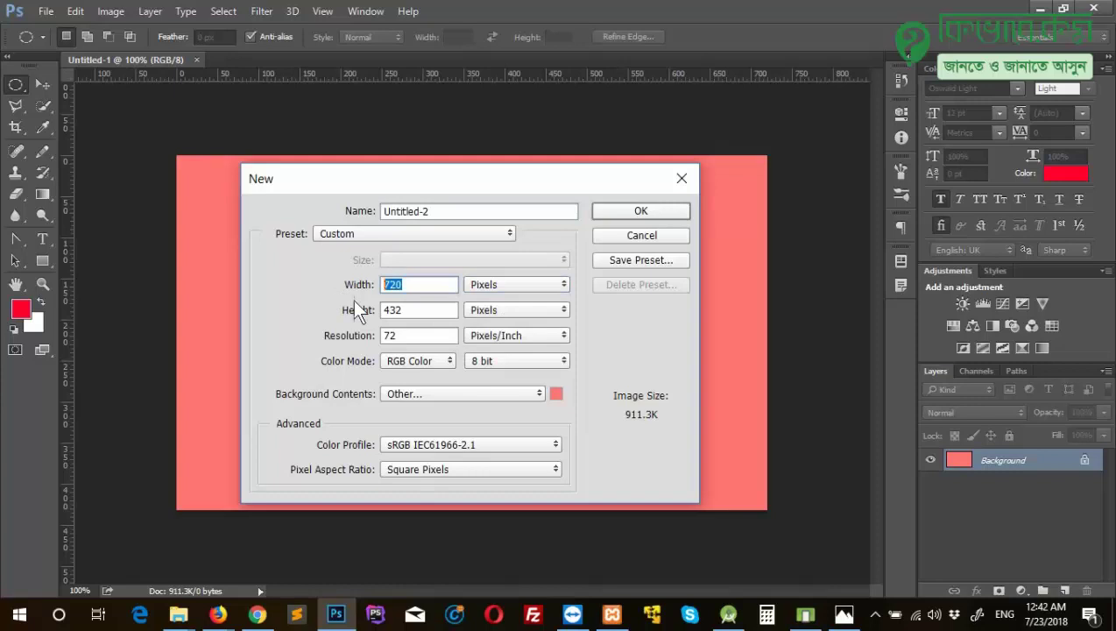
pyautogui.write('1000')
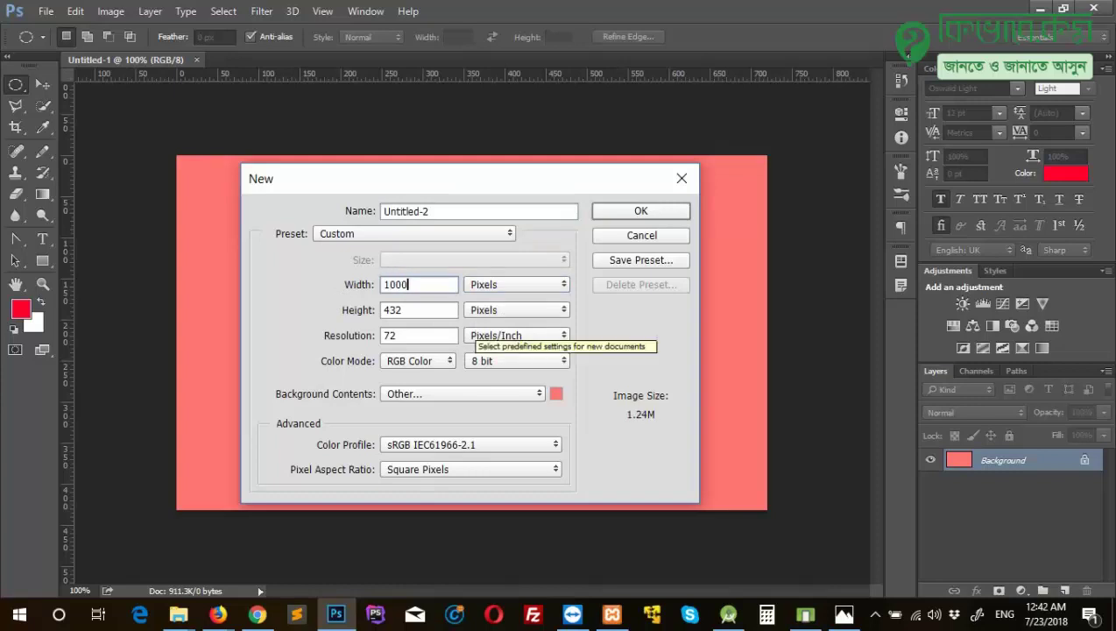
pyautogui.doubleClick(428, 311)
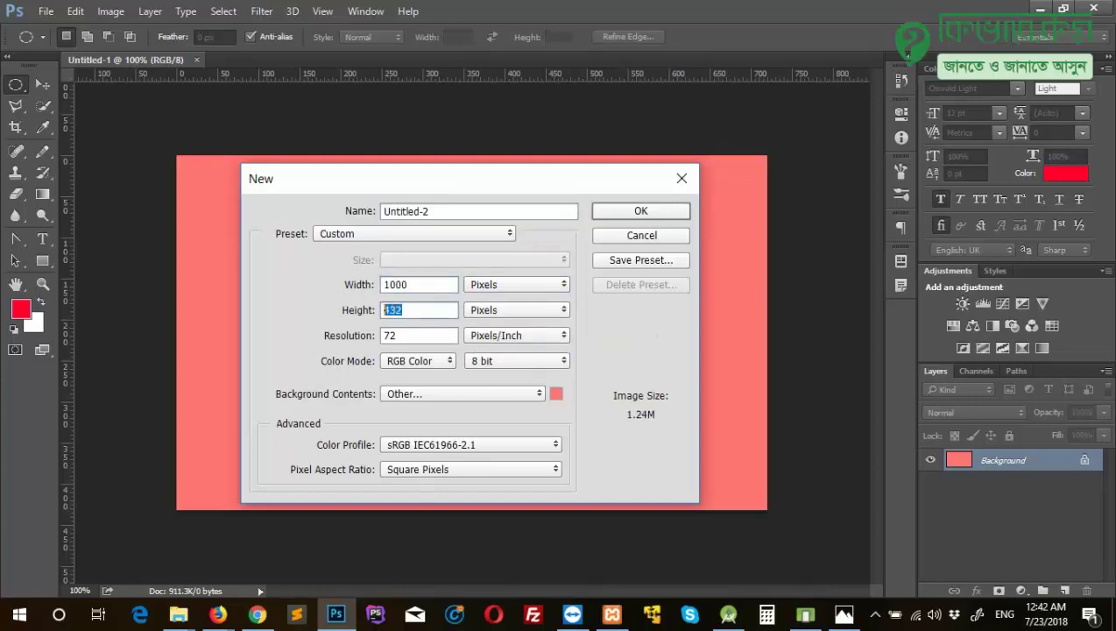
pyautogui.write('600')
# Shift the background contents colour to a dark green
pyautogui.click(556, 394)
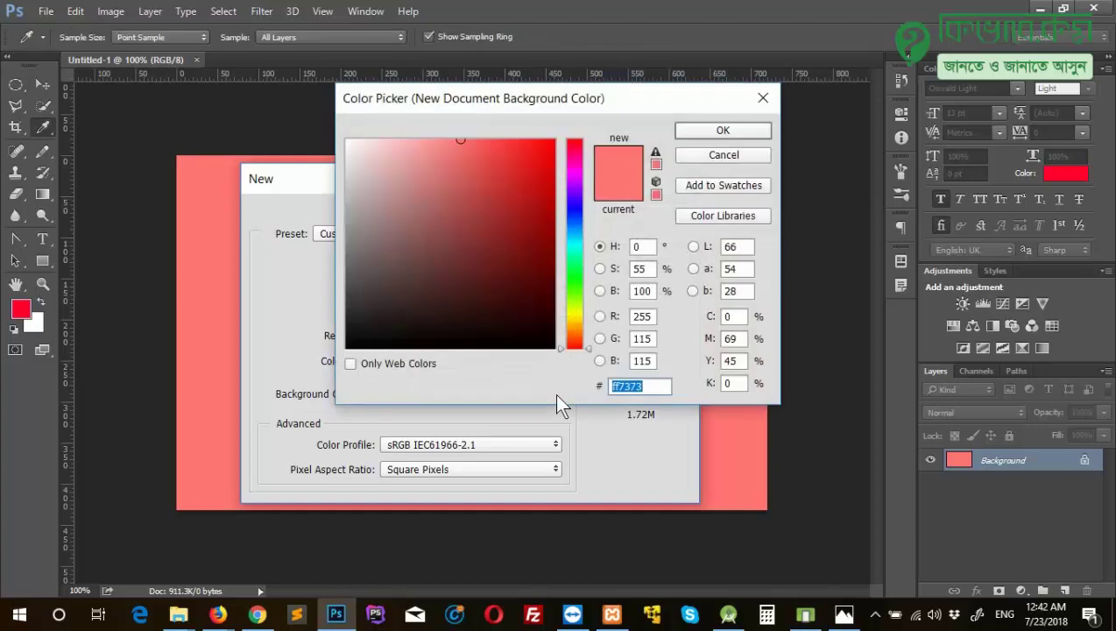
pyautogui.click(575, 261)
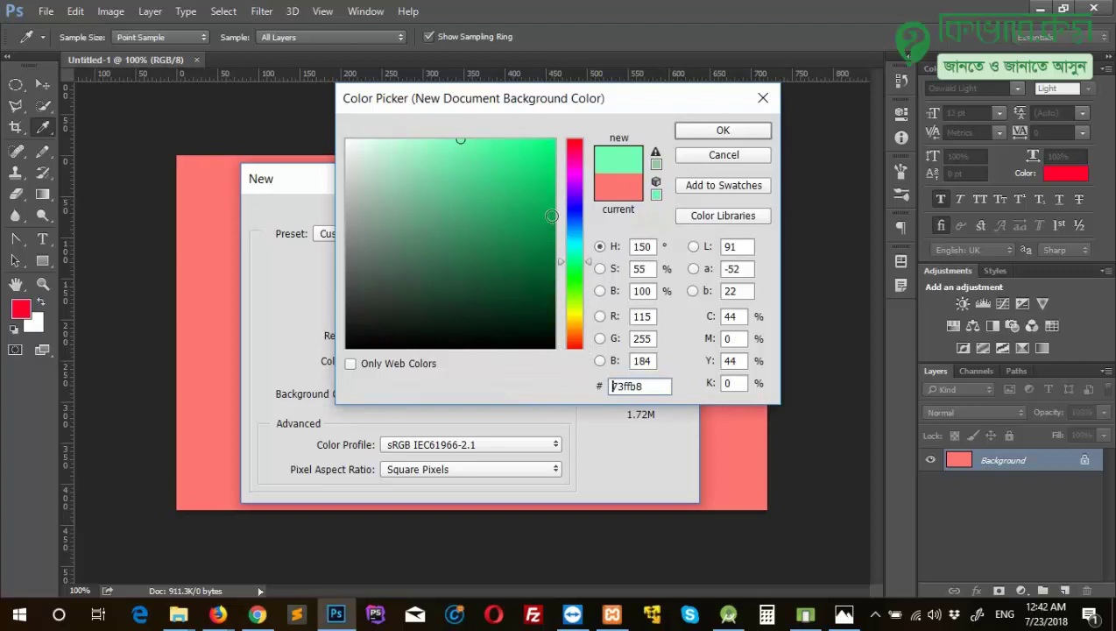
pyautogui.moveTo(544, 208); pyautogui.dragTo(554, 196)
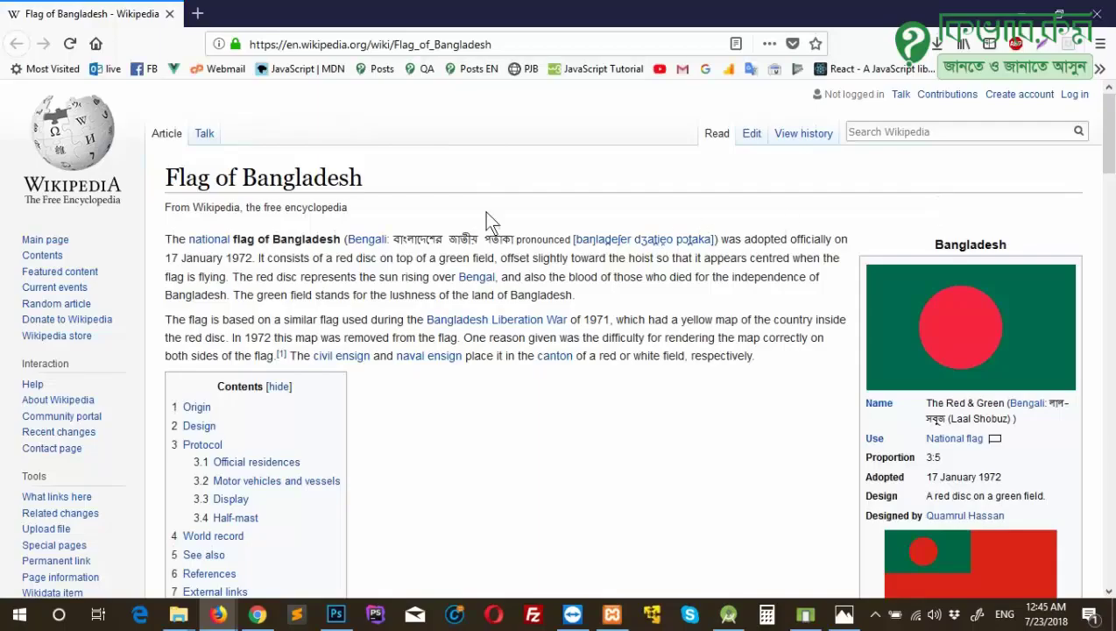
# Copy the hex value 006747 from Wikipedia's Color Reference table and return to Photoshop
pyautogui.moveTo(370, 180); pyautogui.dragTo(166, 180)
pyautogui.click(536, 223)
pyautogui.scroll(-4, 531, 213)
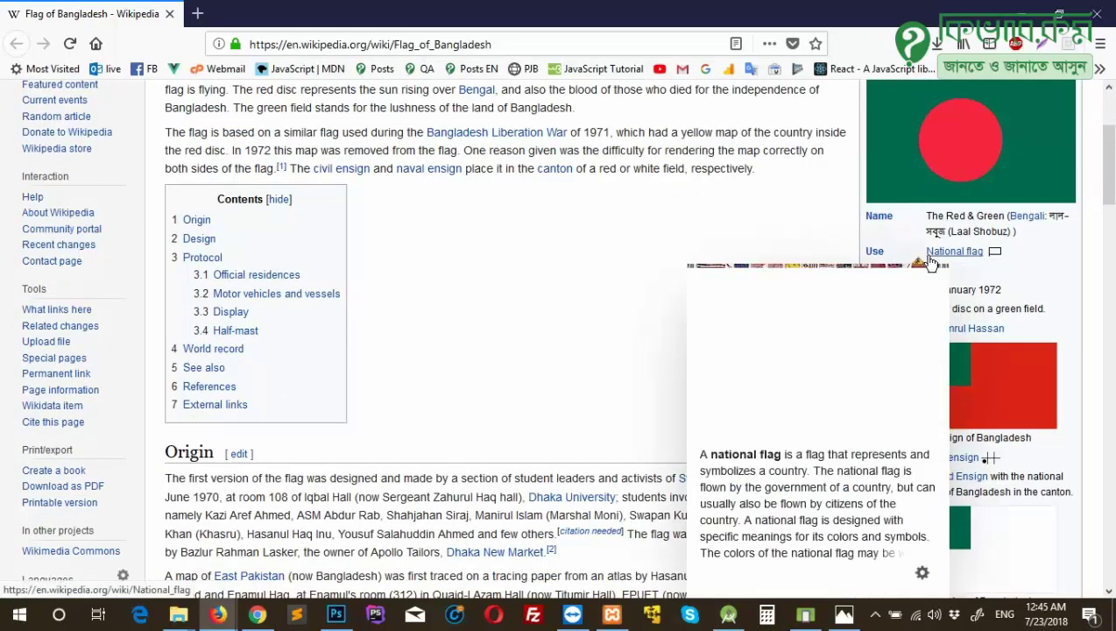
pyautogui.scroll(-6, 623, 255)
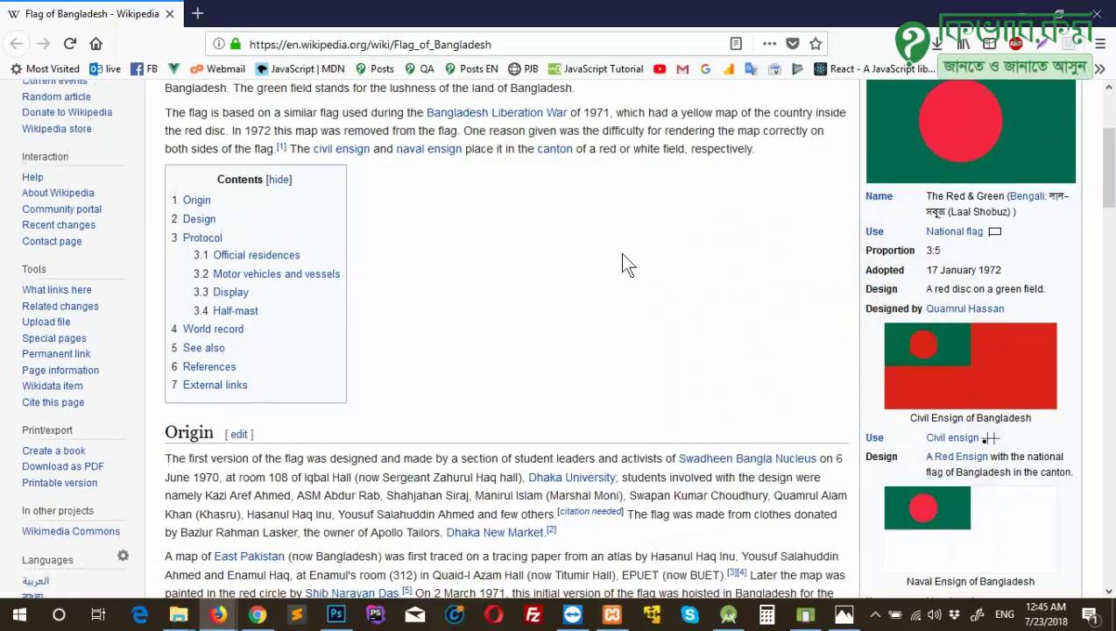
pyautogui.scroll(-10, 622, 254)
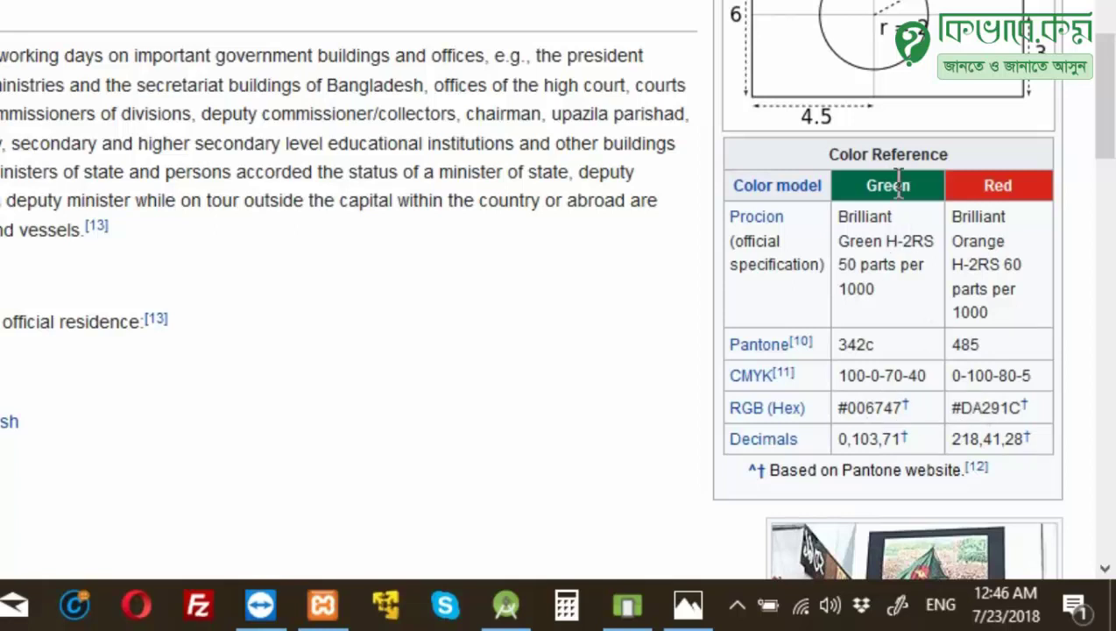
pyautogui.doubleClick(887, 408)
pyautogui.rightClick(887, 408)
pyautogui.click(908, 431)
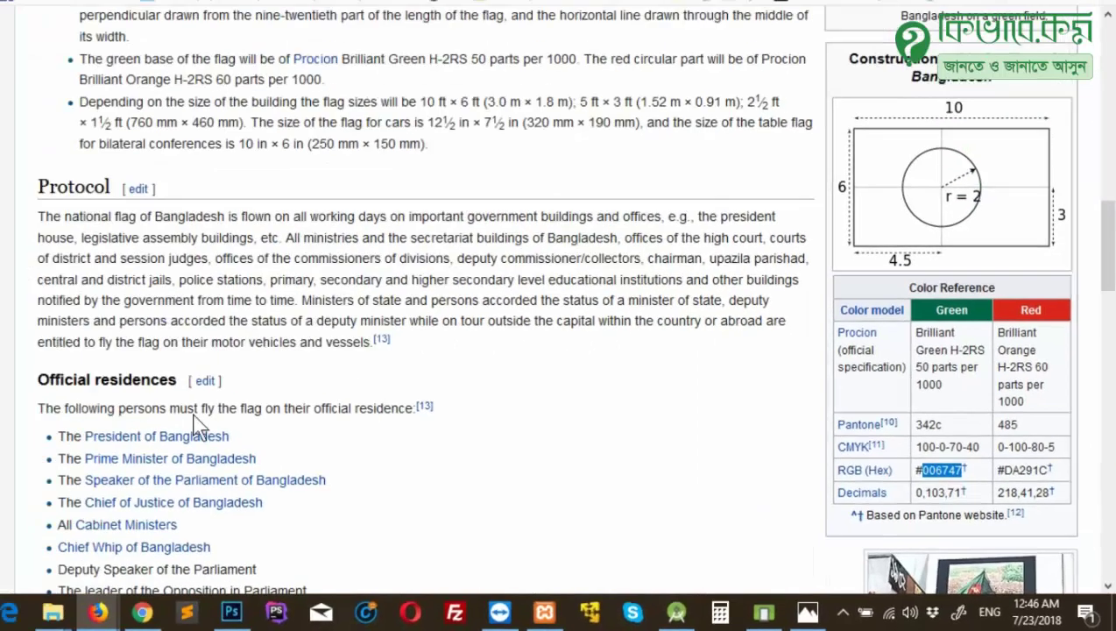
pyautogui.click(232, 612)
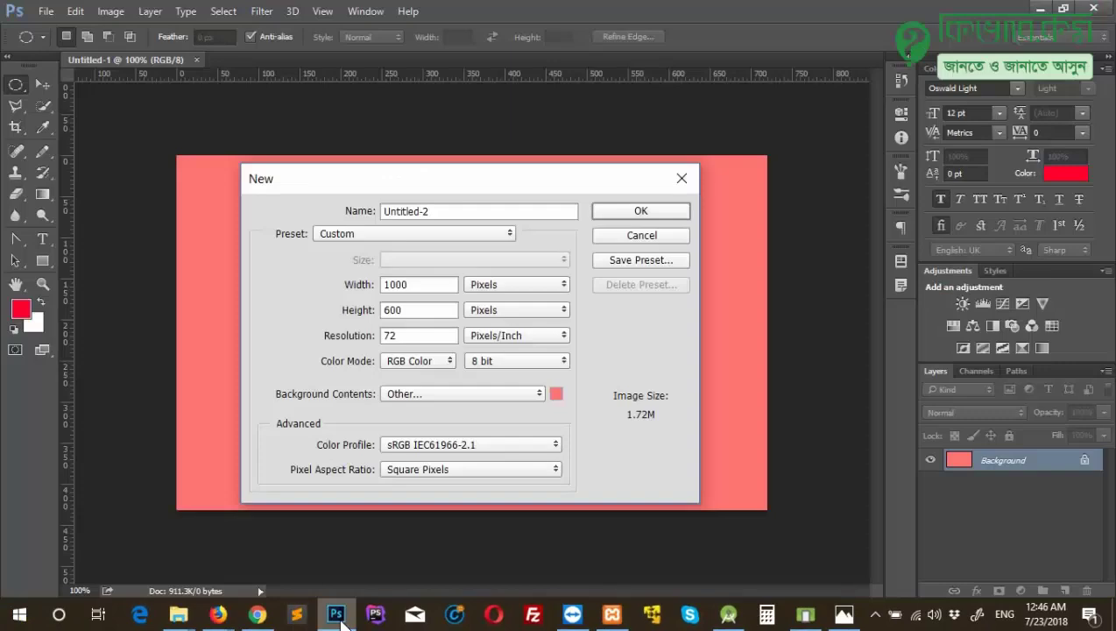
# Paste 006747 as the background colour and create the 1000 × 600 green Untitled-2
pyautogui.click(553, 395)
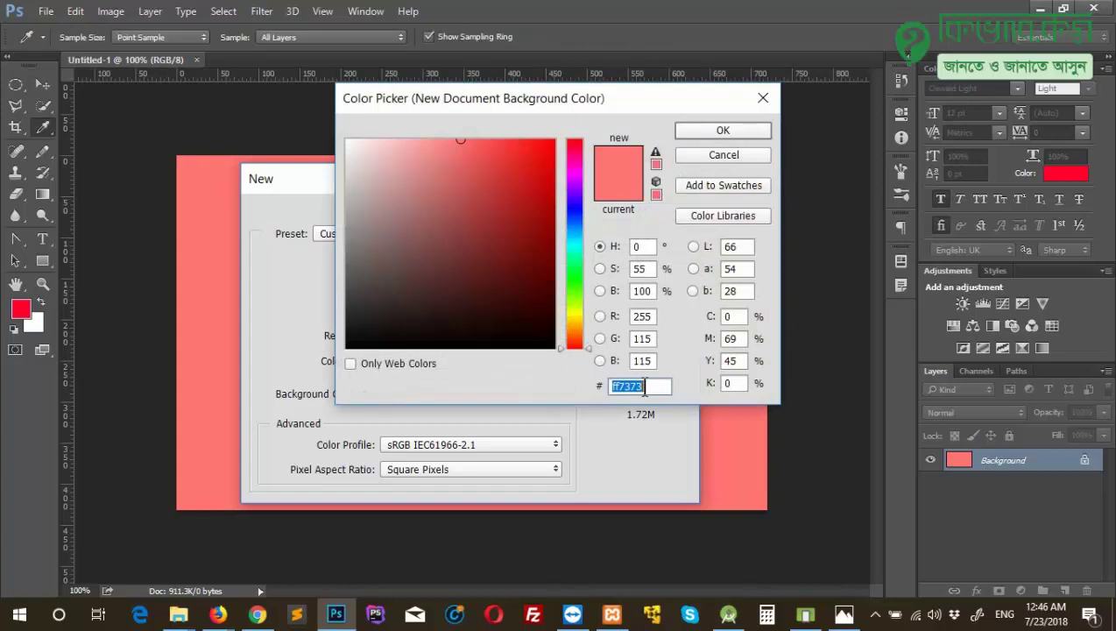
pyautogui.hotkey('ctrl', 'v')
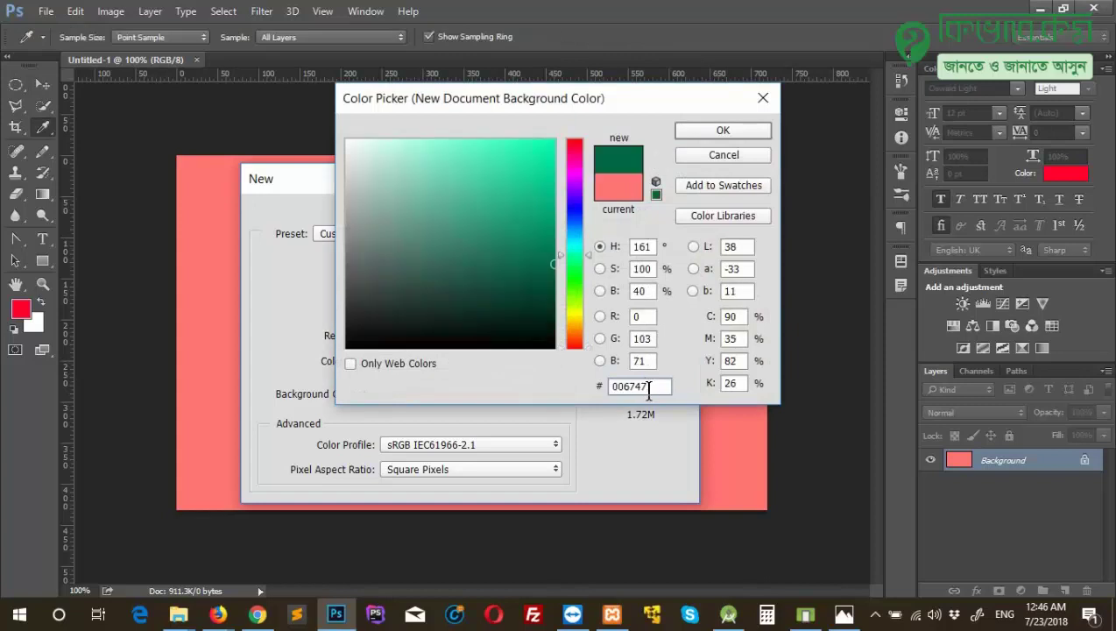
pyautogui.click(702, 131)
pyautogui.click(653, 210)
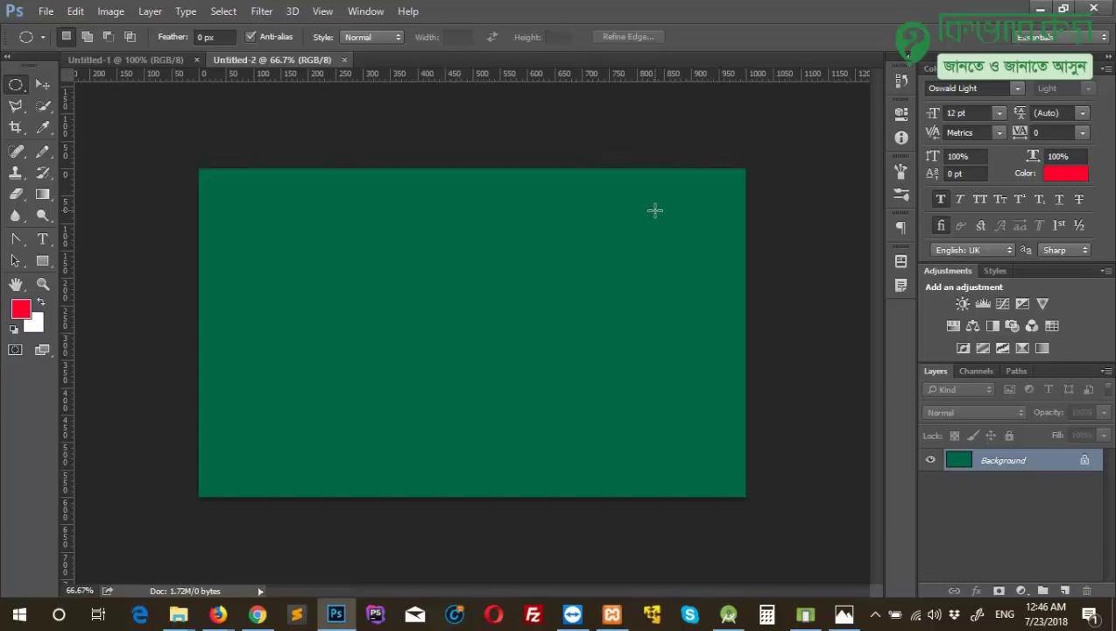
pyautogui.moveTo(254, 618)
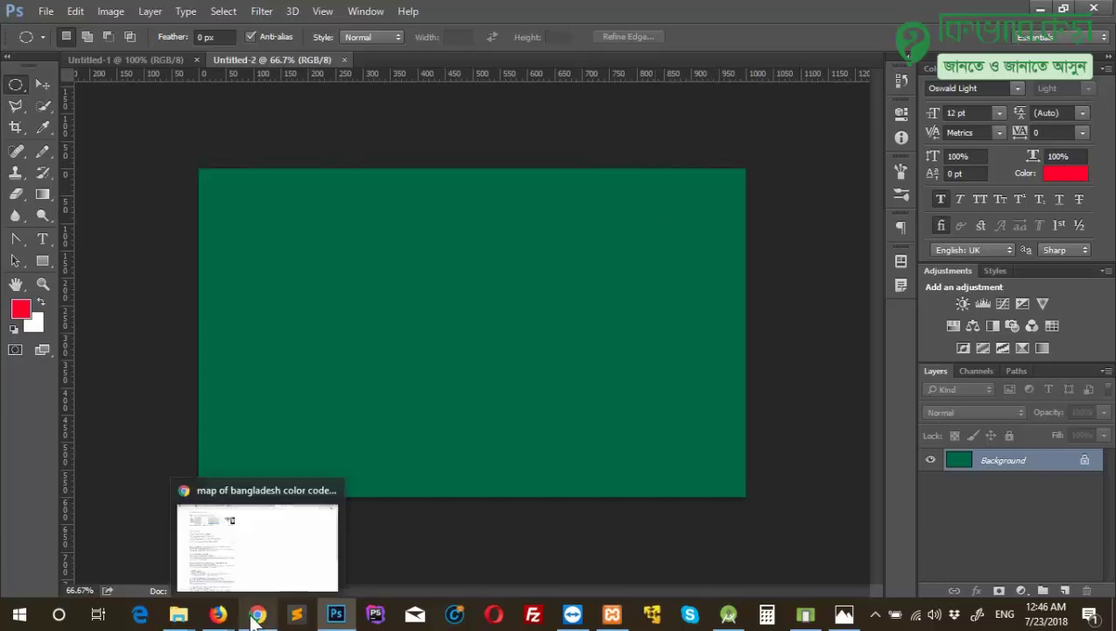
pyautogui.moveTo(219, 613)
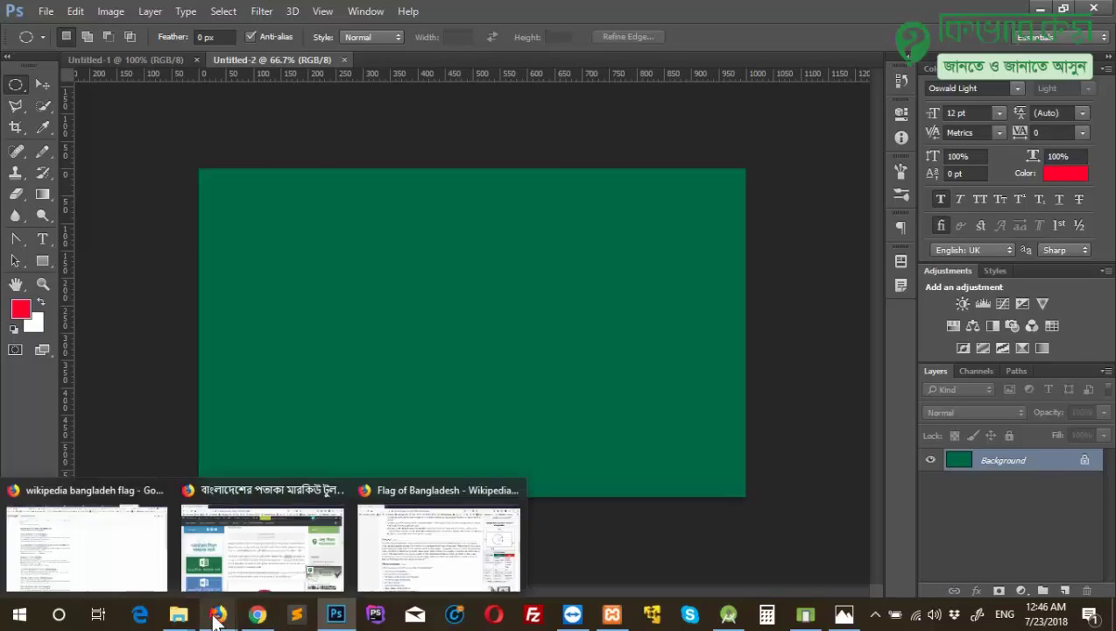
pyautogui.click(425, 549)
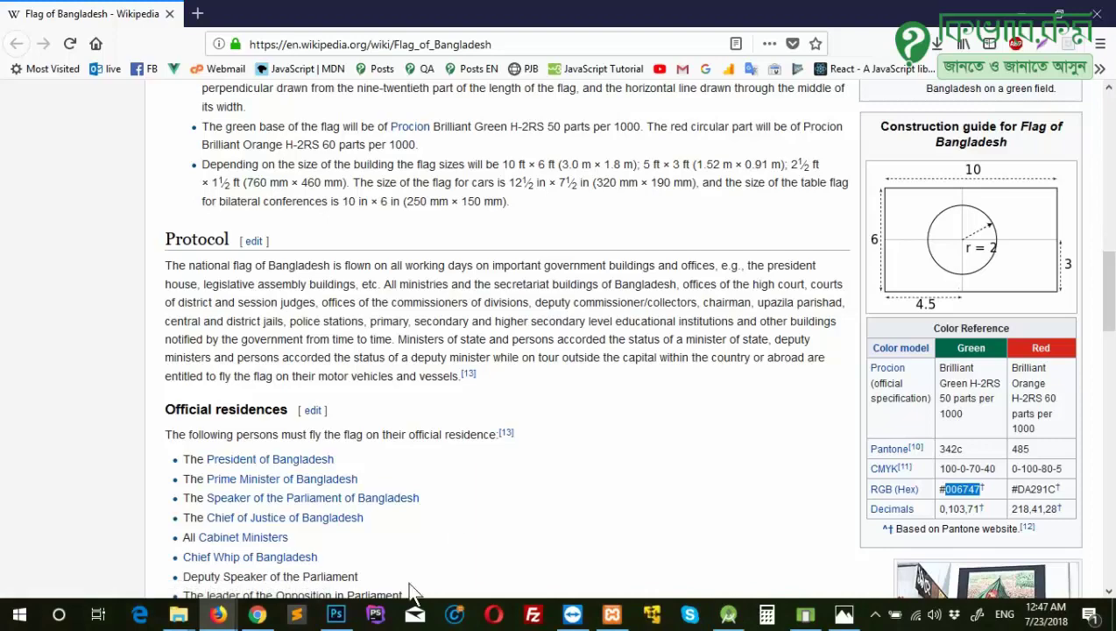
pyautogui.click(335, 614)
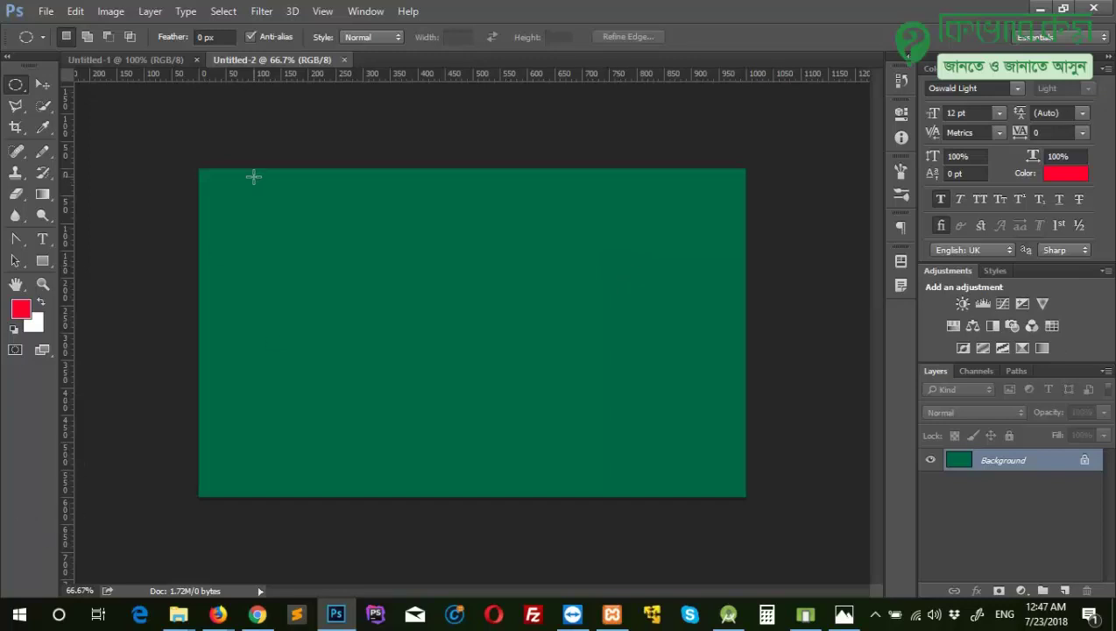
# With rulers shown, place the top horizontal guide at about 102 px
pyautogui.click(324, 12)
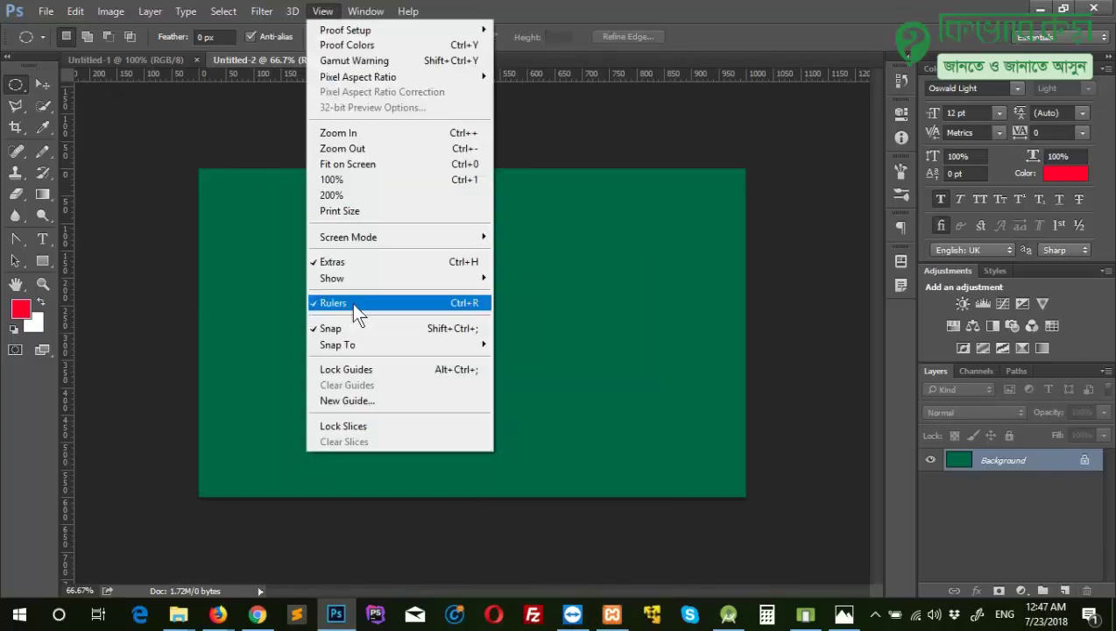
pyautogui.click(418, 87)
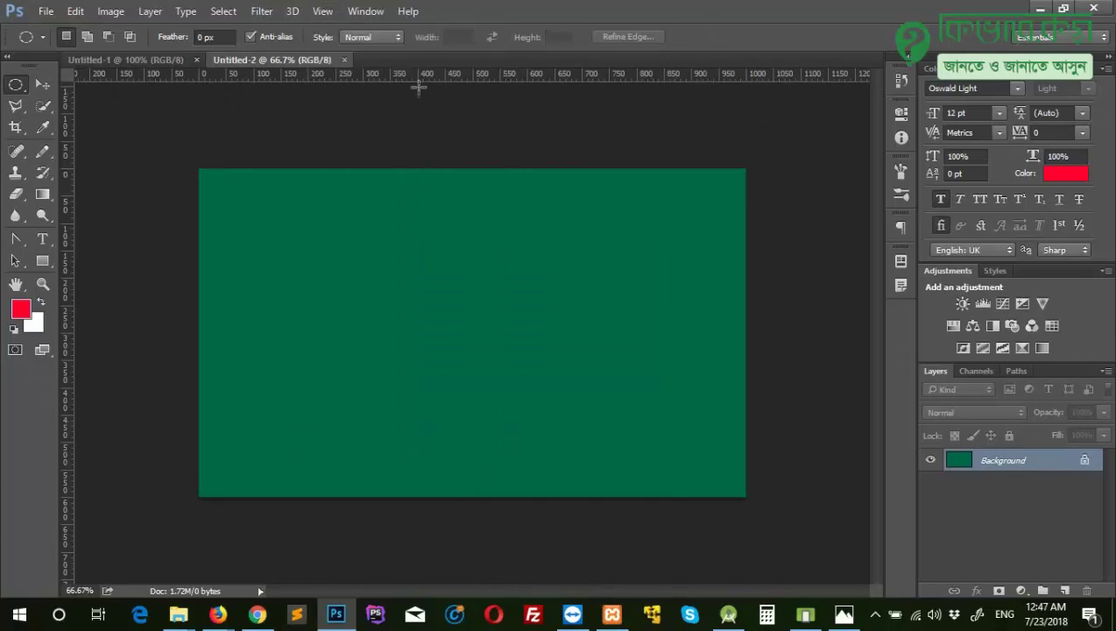
pyautogui.moveTo(409, 75); pyautogui.dragTo(393, 278)
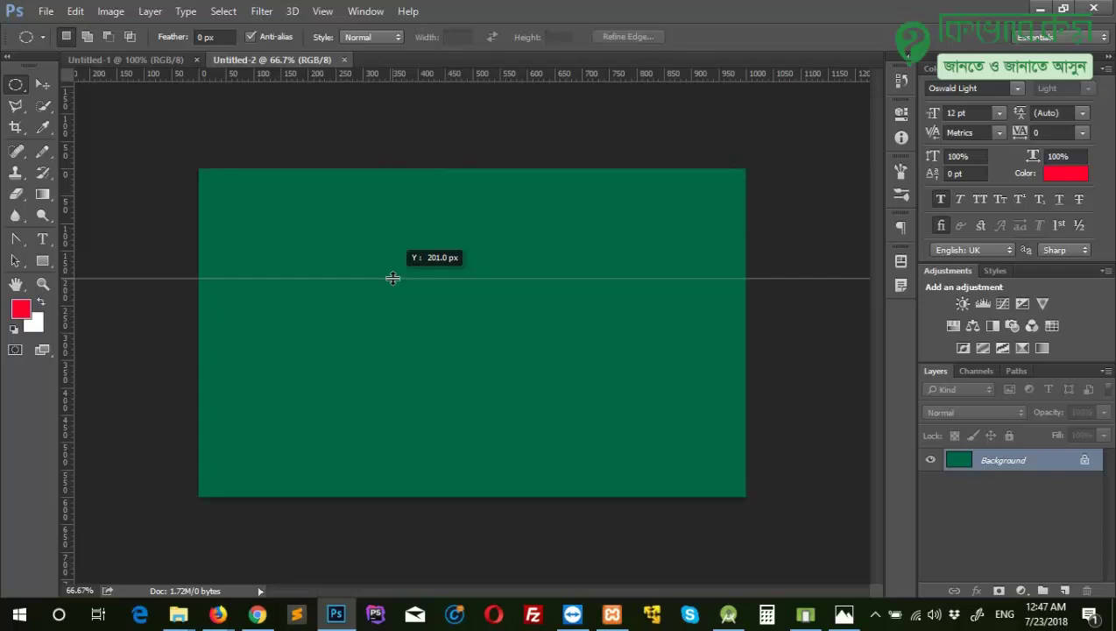
pyautogui.moveTo(393, 278); pyautogui.dragTo(396, 225)
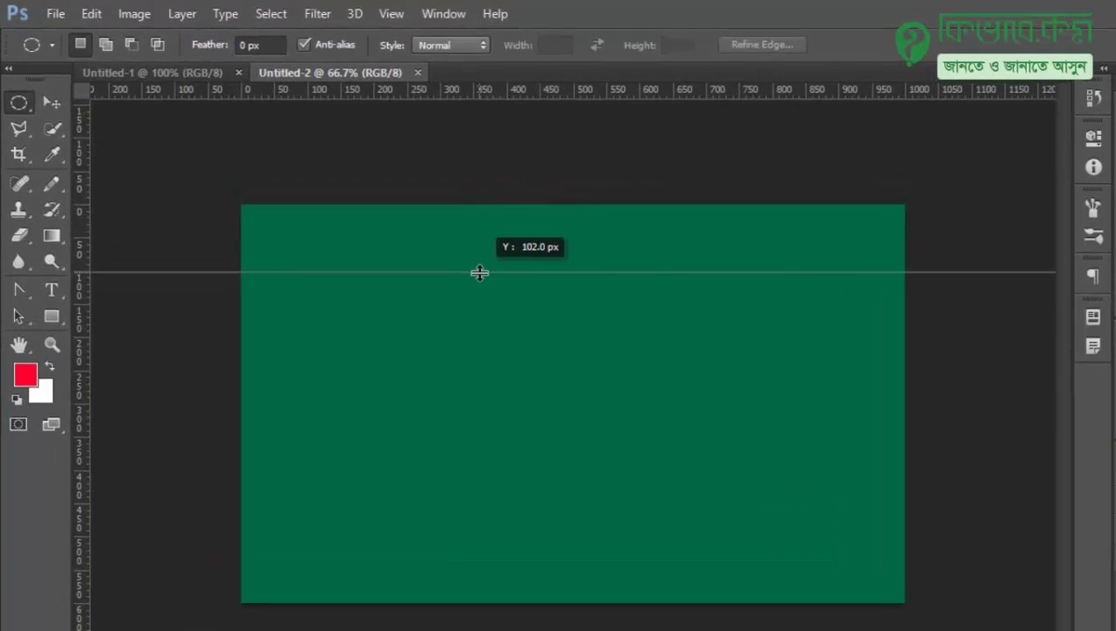
pyautogui.moveTo(480, 273); pyautogui.dragTo(480, 272)
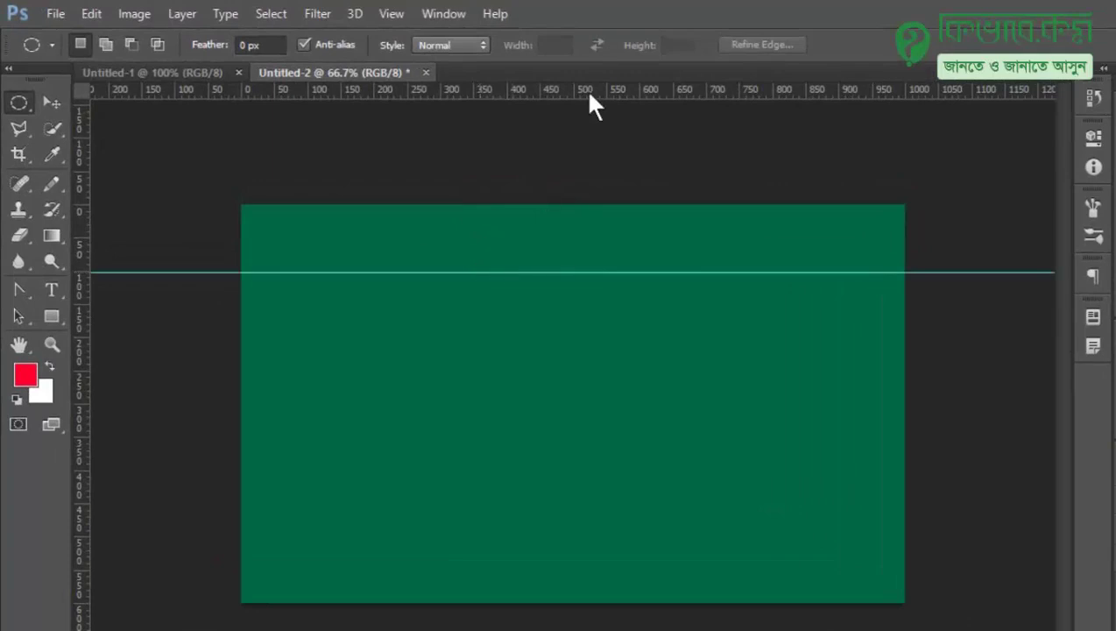
# Place the lower horizontal guide at about 500 px, fine-tuning it with the Move tool
pyautogui.moveTo(590, 92); pyautogui.dragTo(519, 538)
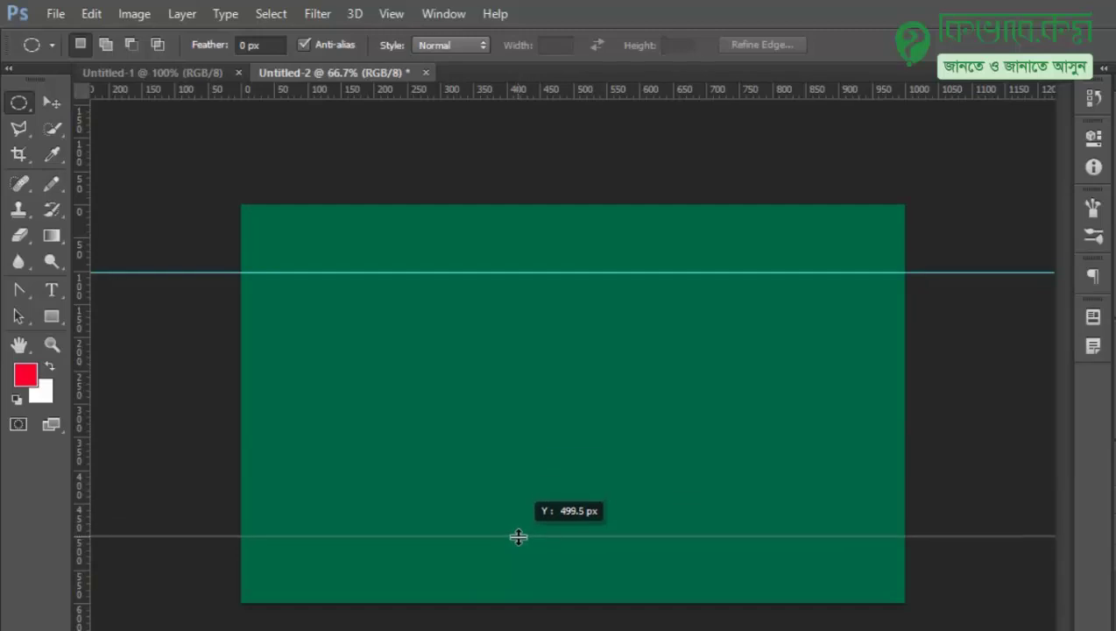
pyautogui.moveTo(519, 537); pyautogui.dragTo(516, 515)
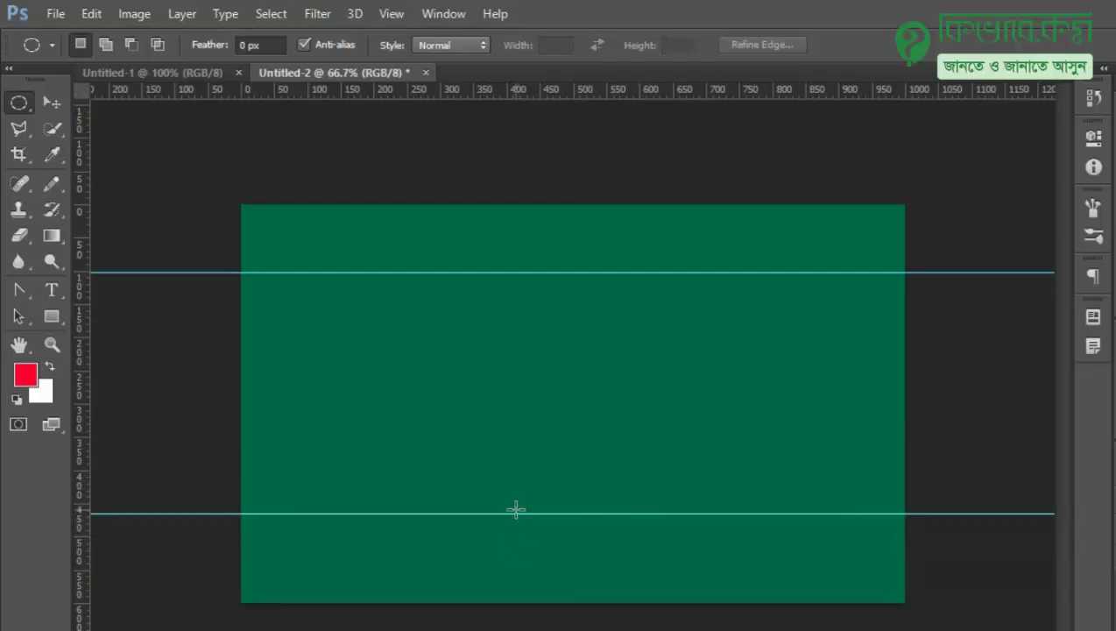
pyautogui.scroll(5, 440, 528)
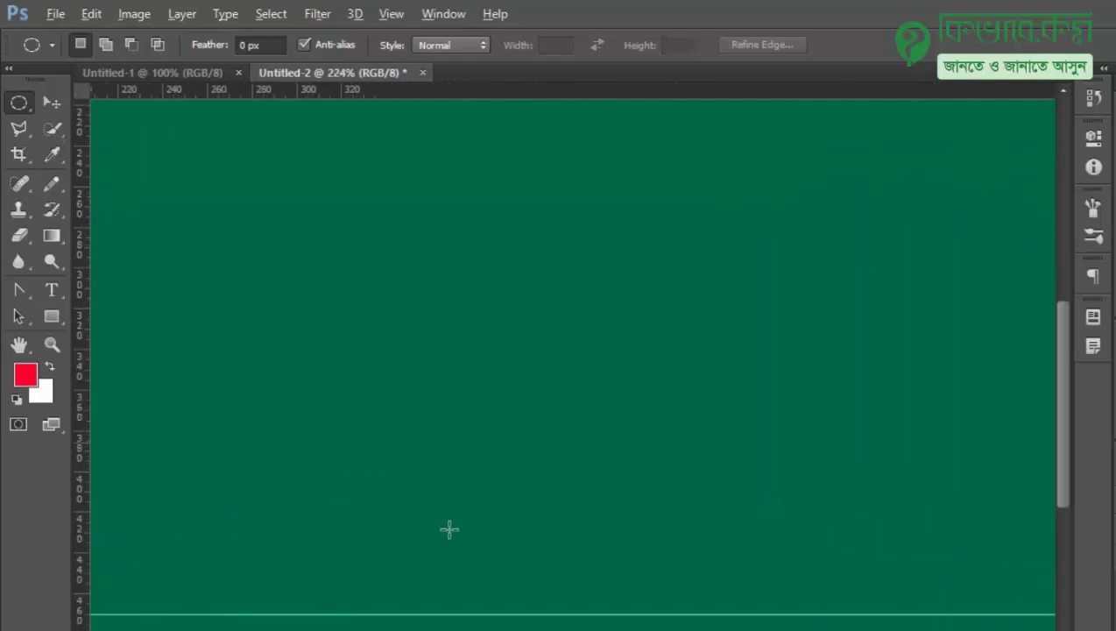
pyautogui.scroll(-5, 449, 529)
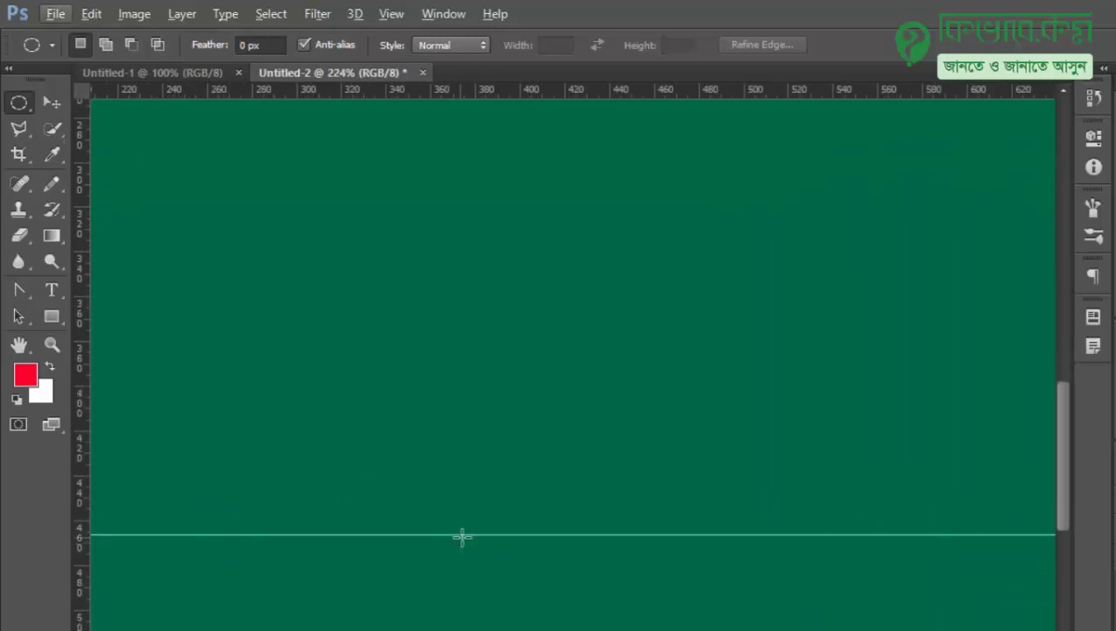
pyautogui.click(63, 105)
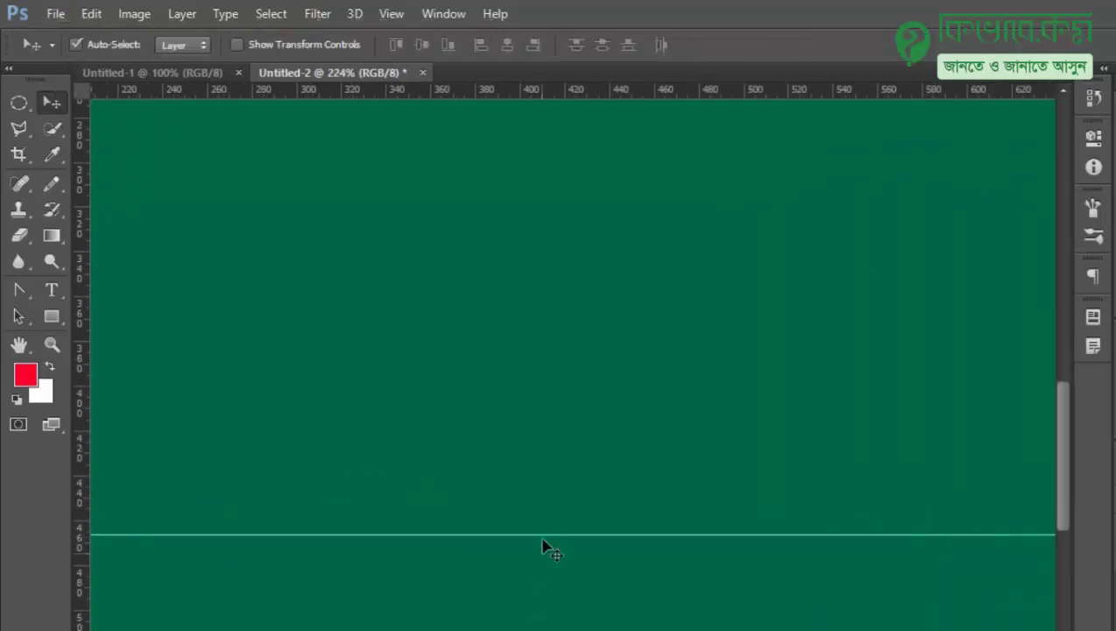
pyautogui.moveTo(546, 538); pyautogui.dragTo(544, 609)
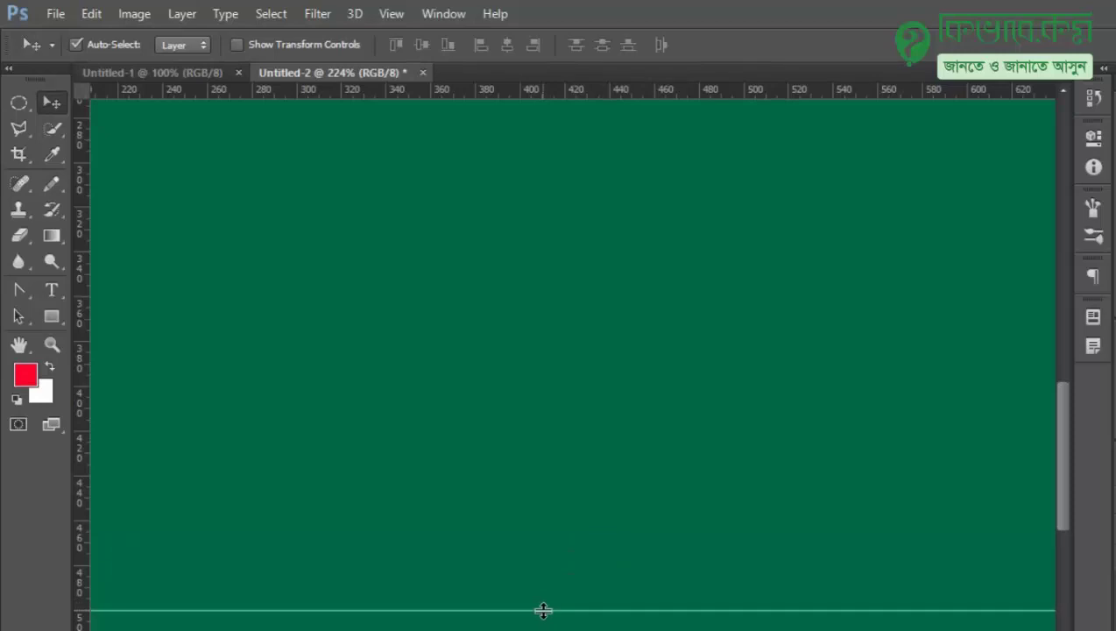
pyautogui.scroll(-2, 423, 421)
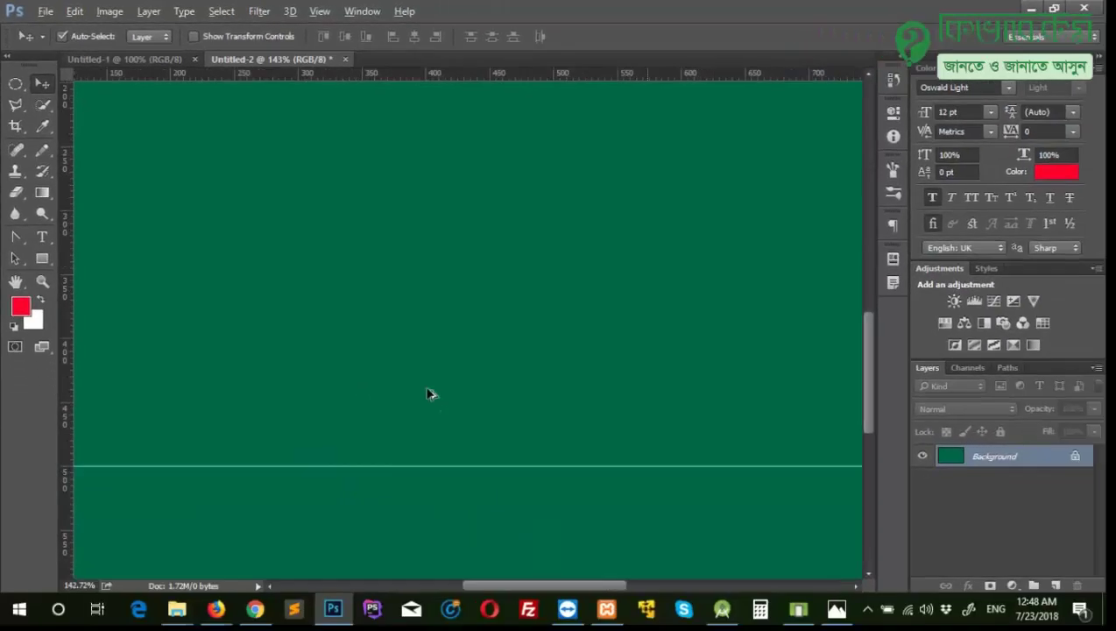
pyautogui.scroll(8, 428, 393)
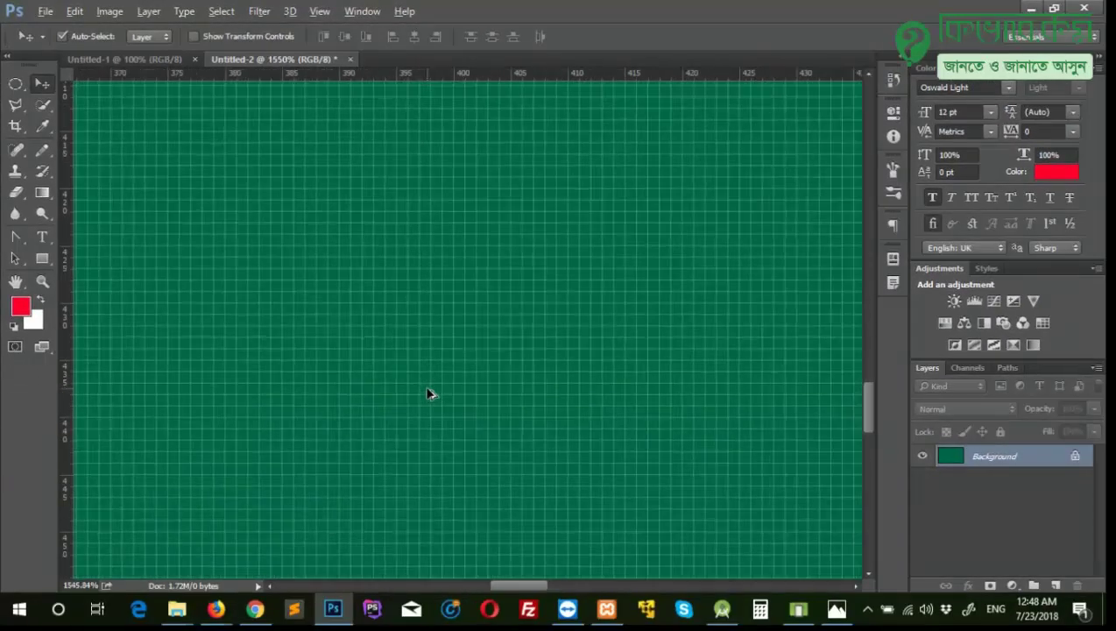
pyautogui.scroll(-8, 428, 393)
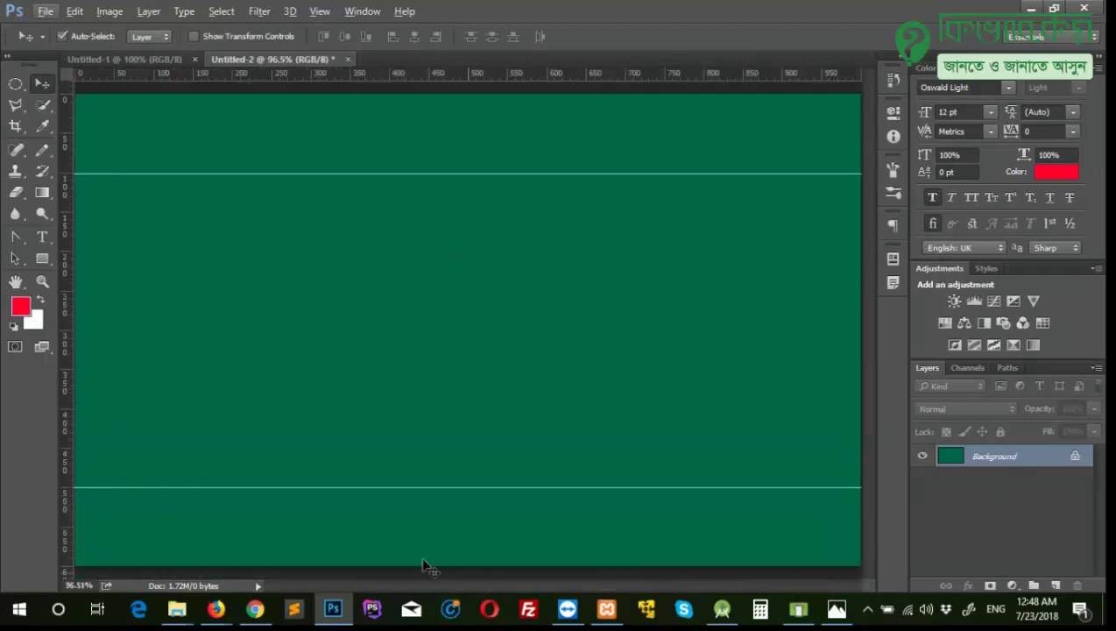
# Check the flag proportions on the Wikipedia page, then return to the Photoshop canvas
pyautogui.moveTo(216, 609)
pyautogui.click(434, 532)
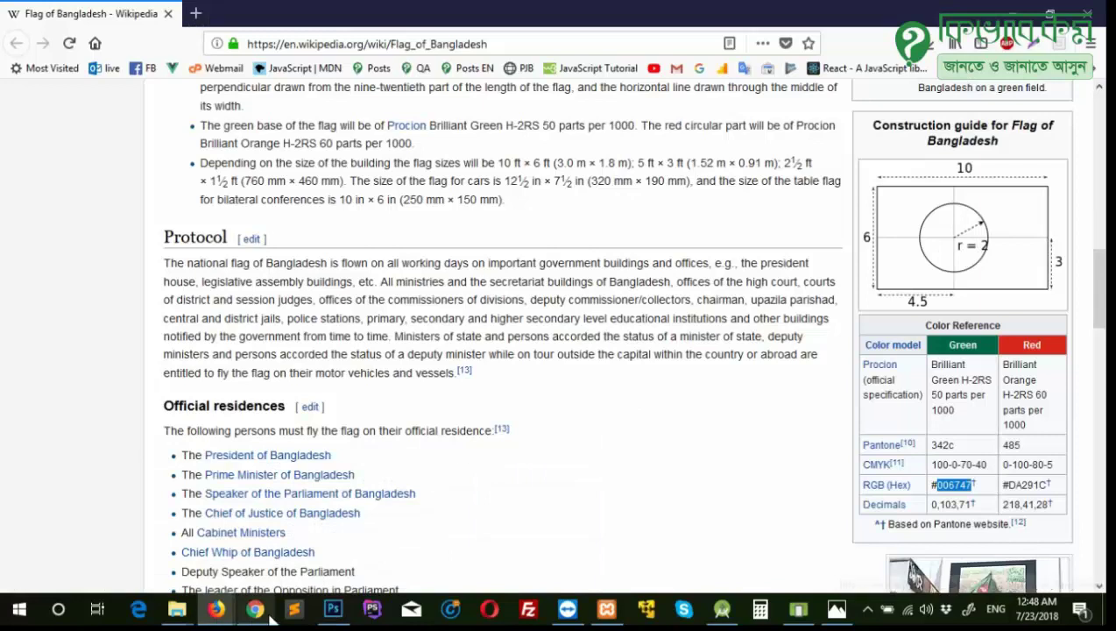
pyautogui.click(338, 614)
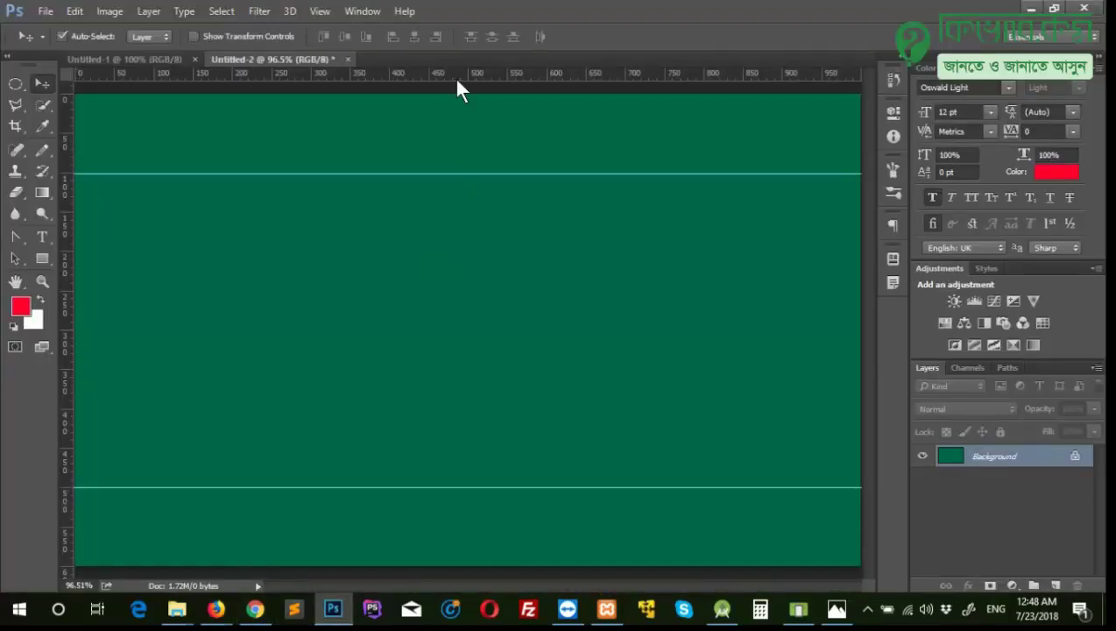
# Add a horizontal guide at 300 px, a vertical guide at 500 px, and empty Layer 1
pyautogui.moveTo(454, 78); pyautogui.dragTo(371, 330)
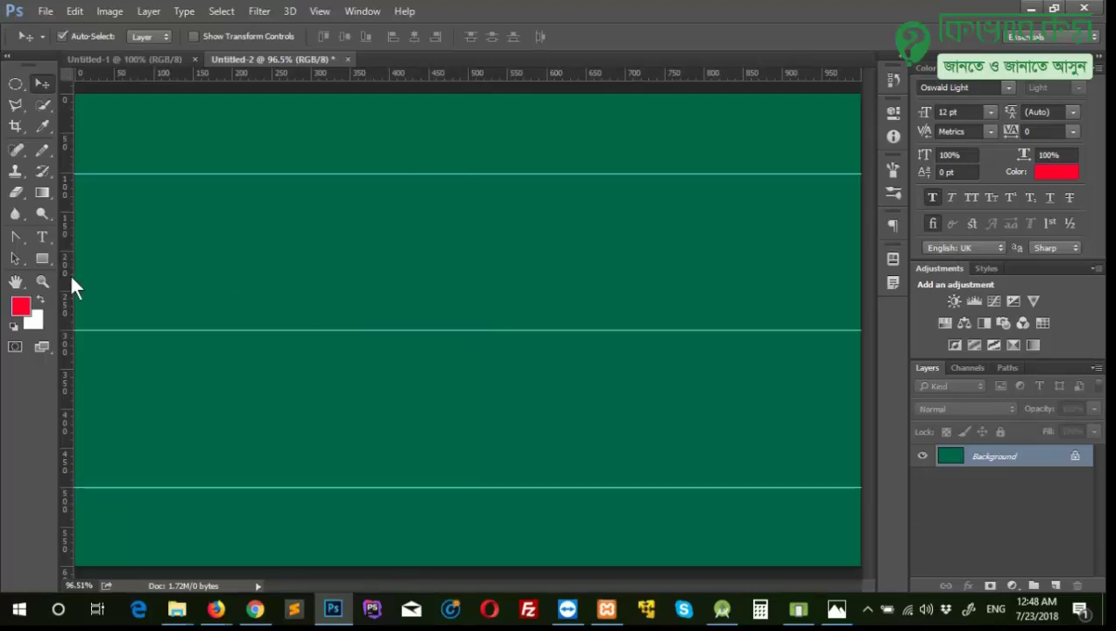
pyautogui.moveTo(71, 279); pyautogui.dragTo(469, 294)
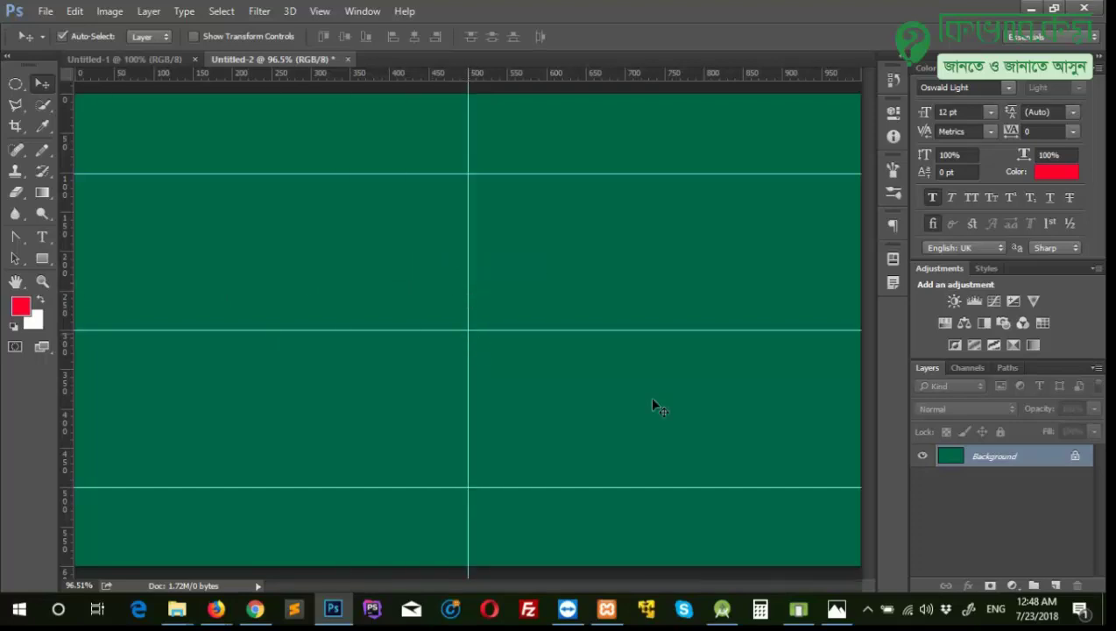
pyautogui.click(1054, 584)
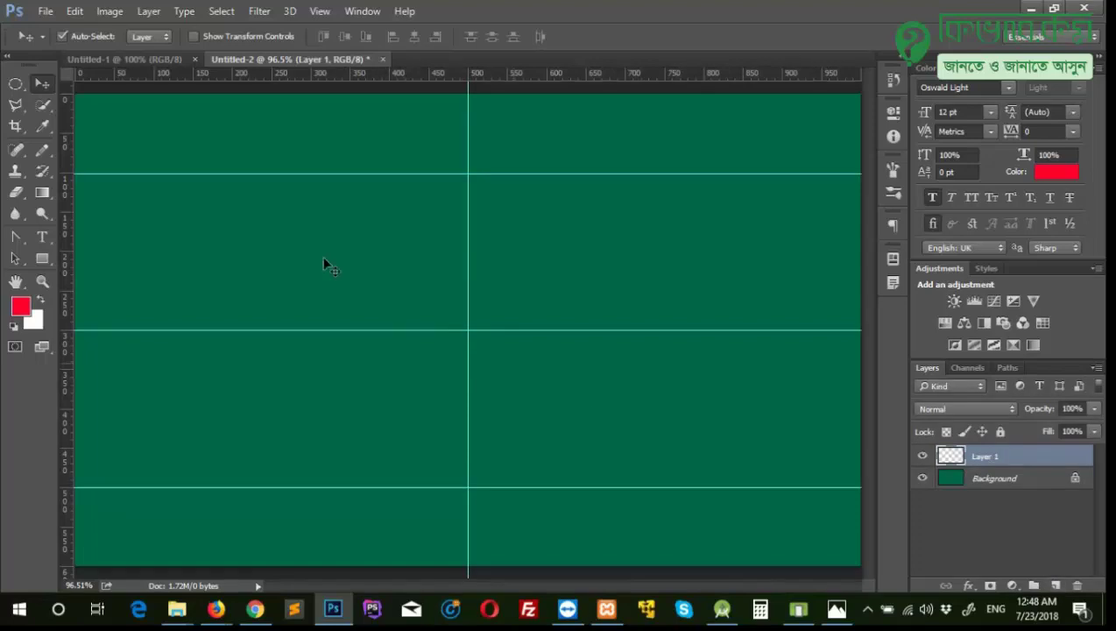
# Draw an elliptical circle selection from the guide crossing out to the 100 and 500 px guides
pyautogui.click(15, 83)
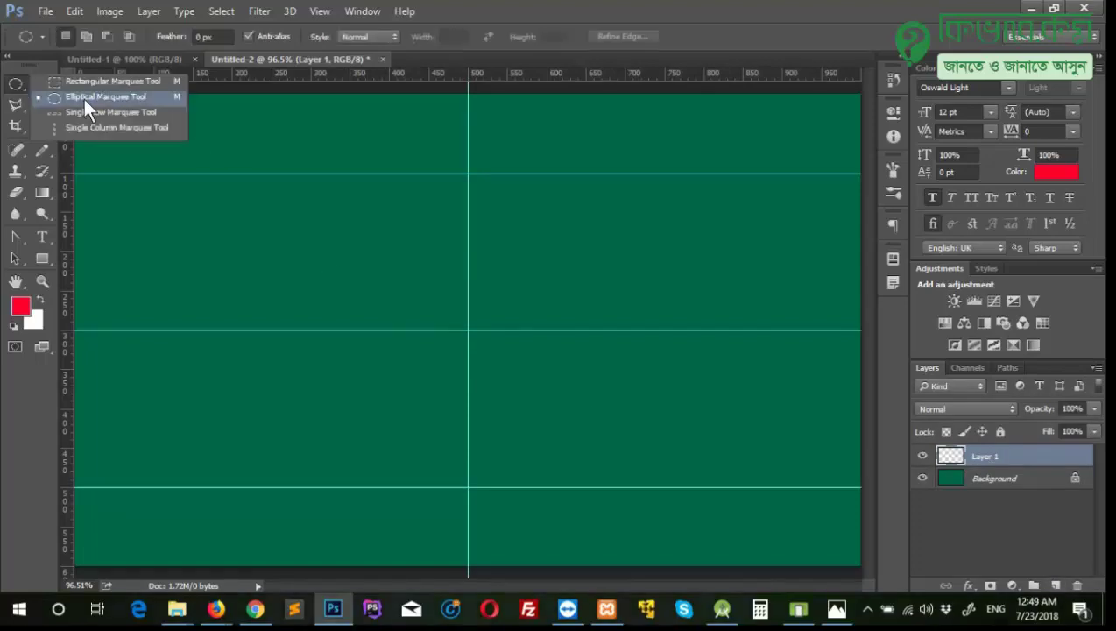
pyautogui.click(129, 98)
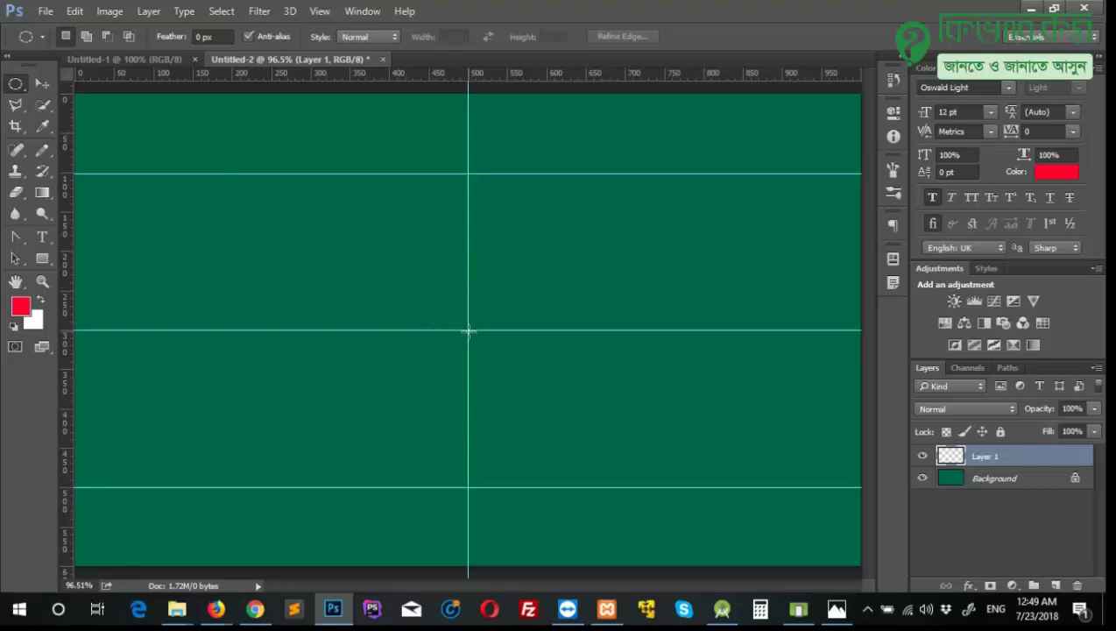
pyautogui.moveTo(467, 330); pyautogui.dragTo(482, 347)
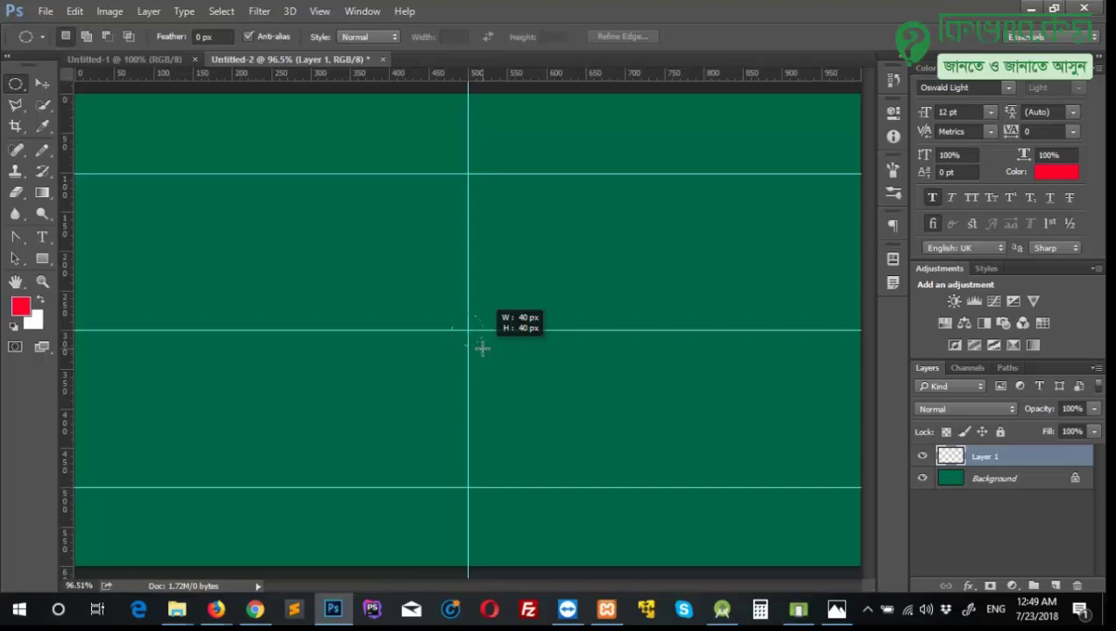
pyautogui.moveTo(482, 347); pyautogui.dragTo(623, 578)
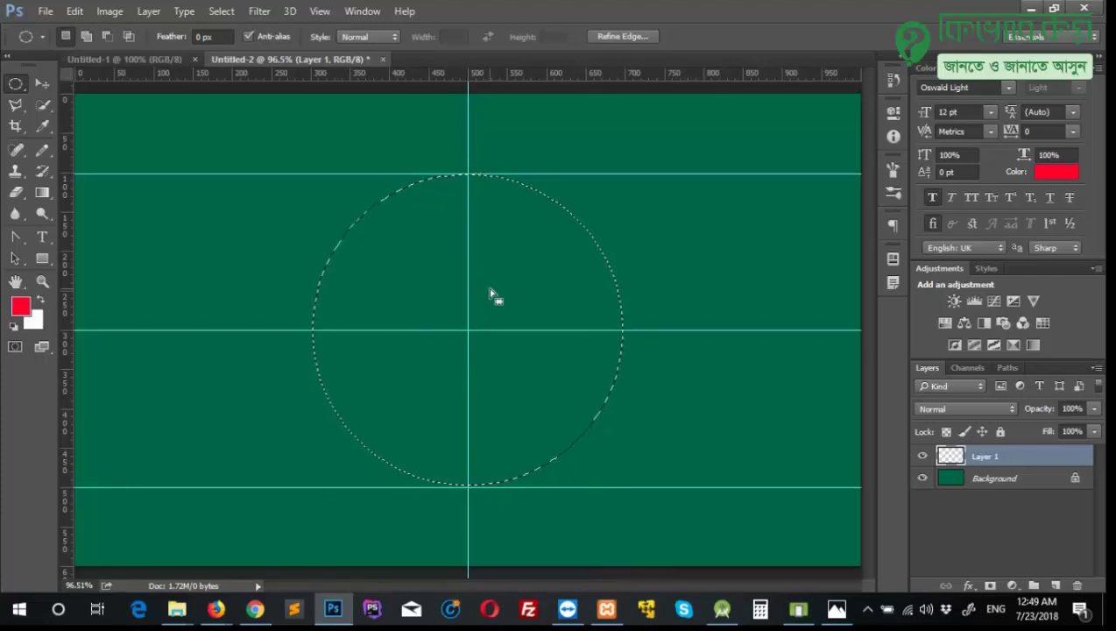
pyautogui.click(214, 609)
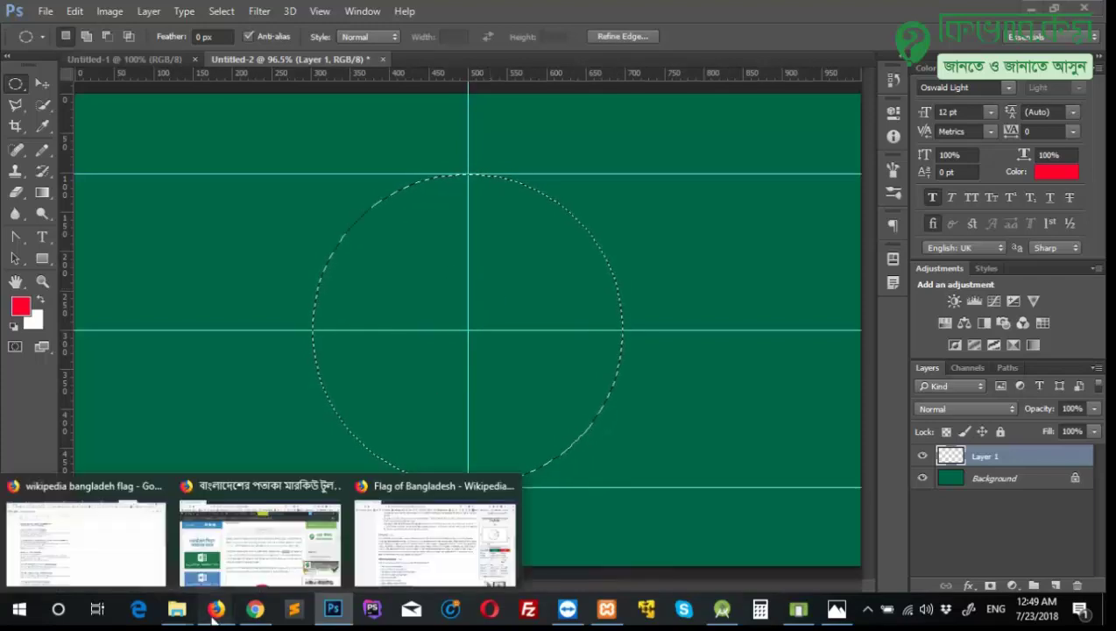
# Copy the flag red hex value DA291C from the Wikipedia Flag of Bangladesh page, then return to Photoshop
pyautogui.click(407, 538)
pyautogui.doubleClick(1026, 484)
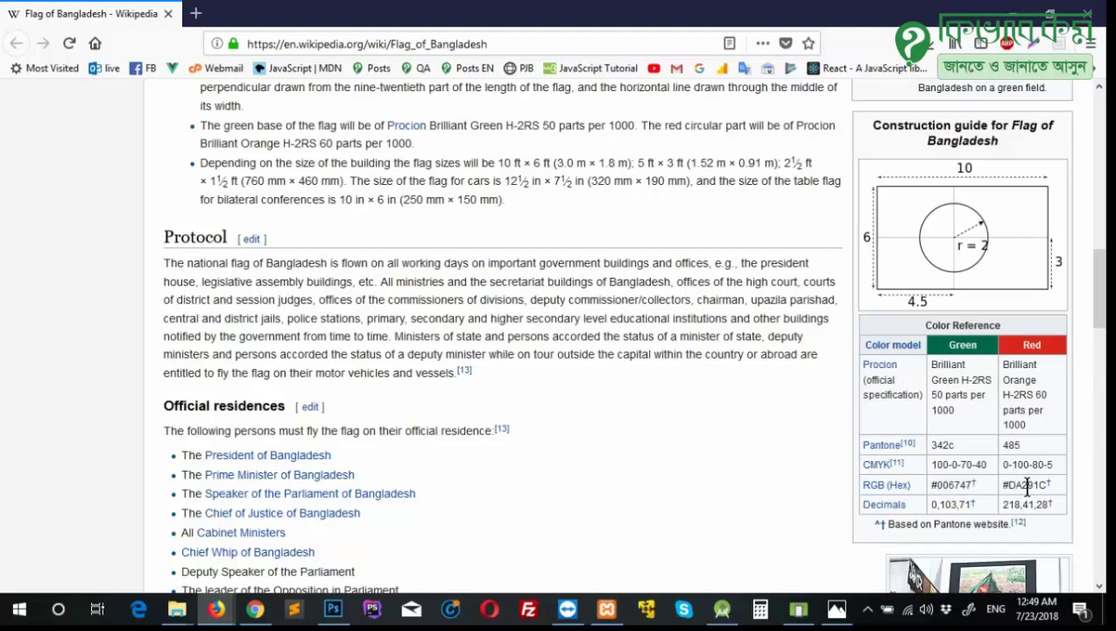
pyautogui.rightClick(1022, 490)
pyautogui.click(1017, 504)
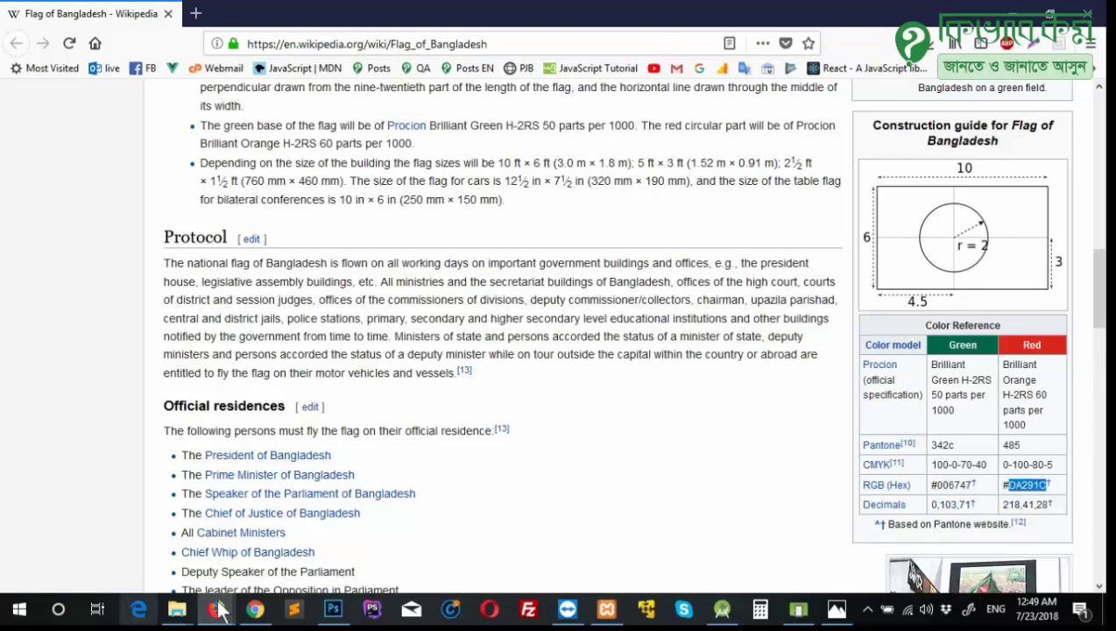
pyautogui.click(333, 608)
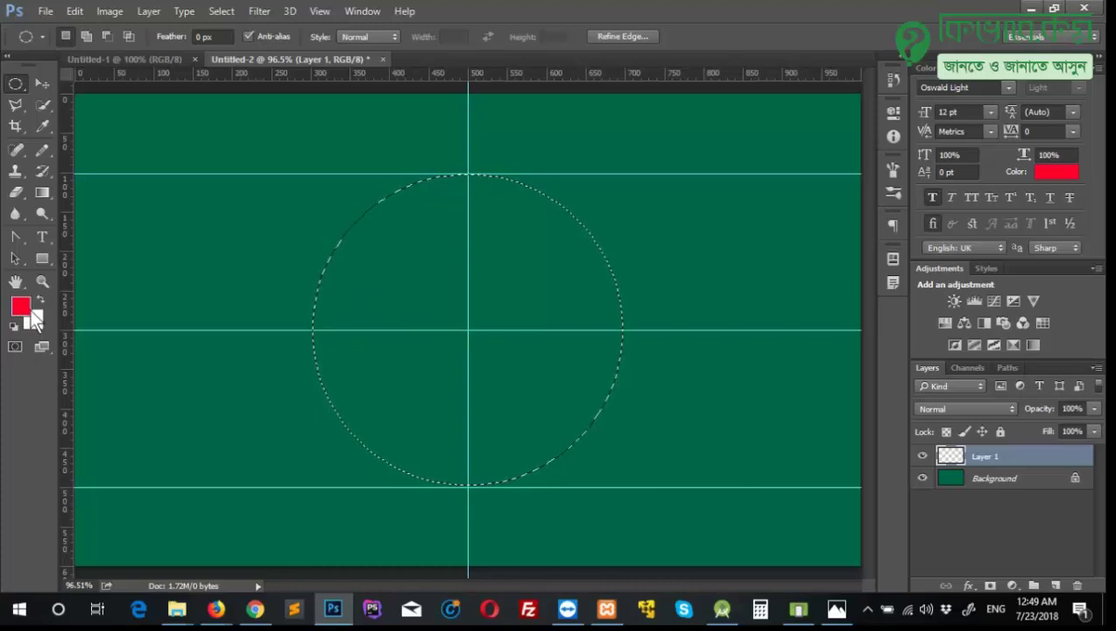
# Set the foreground colour to DA291C and fill the circle selection on Layer 1 with it
pyautogui.click(21, 305)
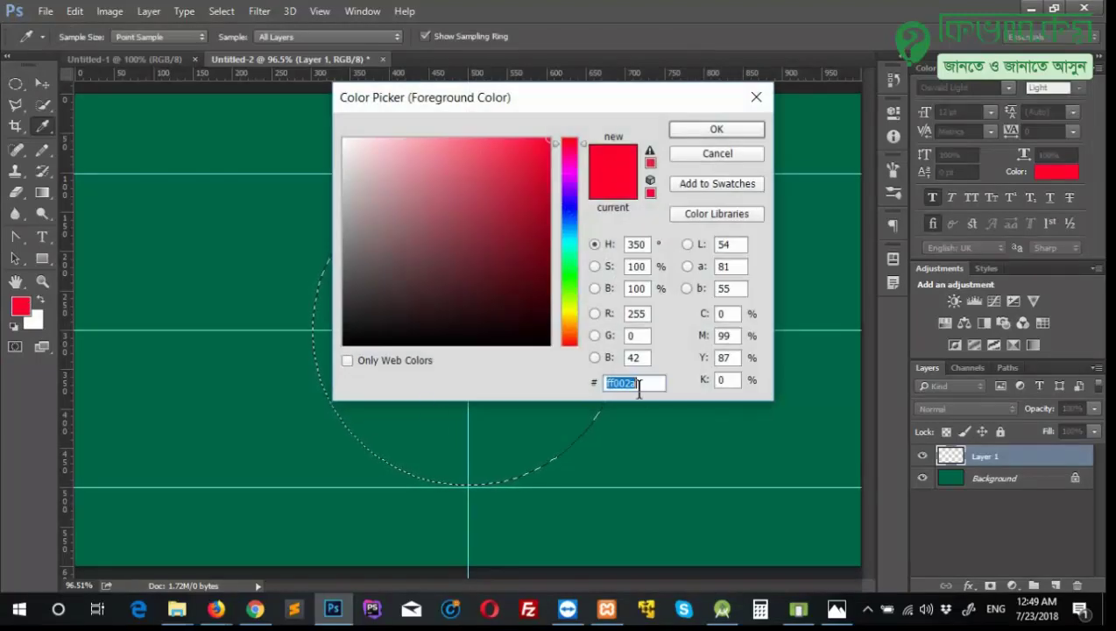
pyautogui.hotkey('ctrl', 'v')
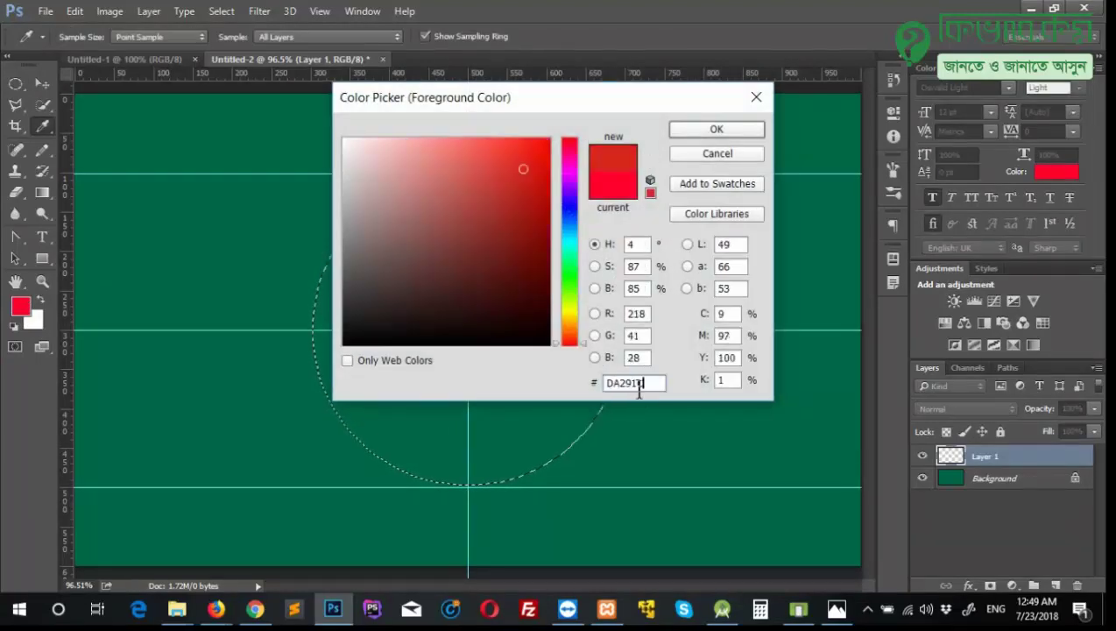
pyautogui.click(713, 132)
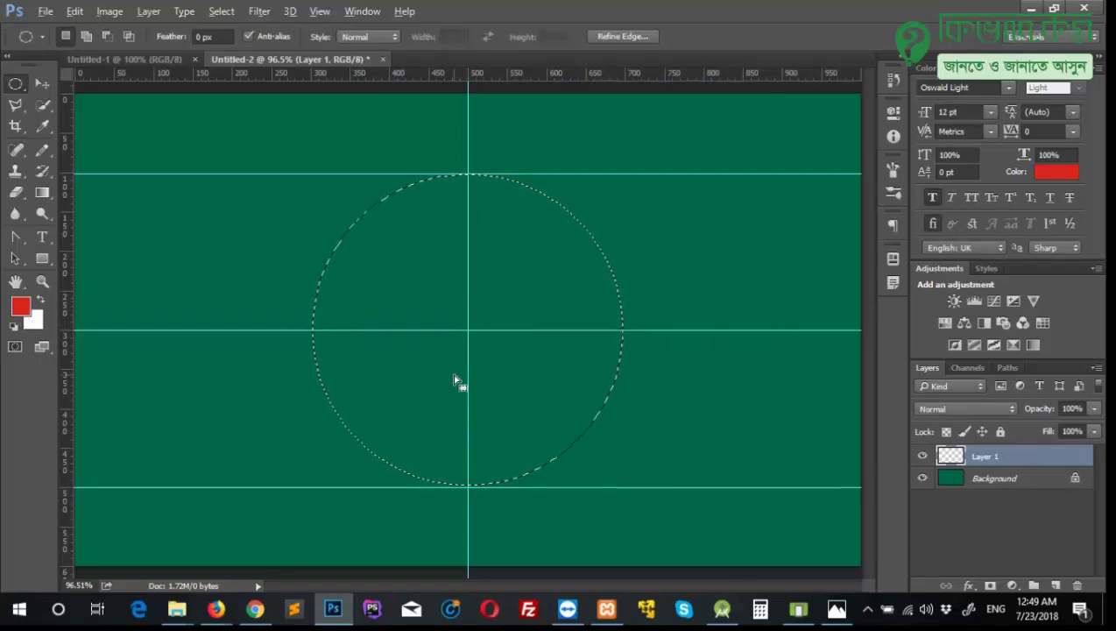
pyautogui.hotkey('alt', 'BackSpace')
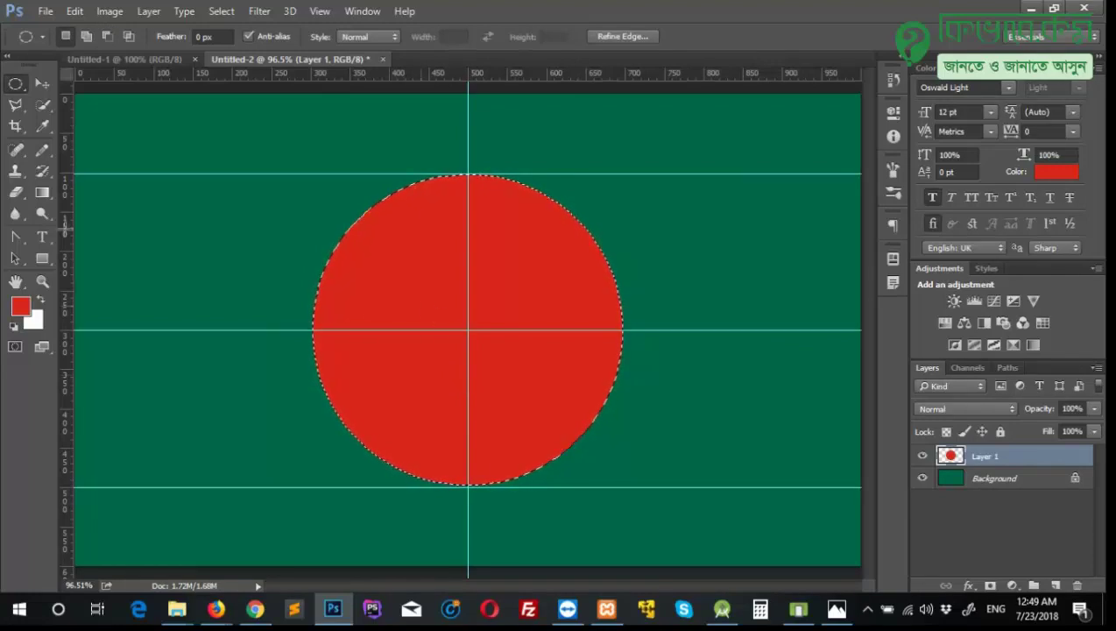
# Trial a darker red 991a11 Paint Bucket fill on the circle, then undo it
pyautogui.moveTo(54, 195); pyautogui.dragTo(116, 206)
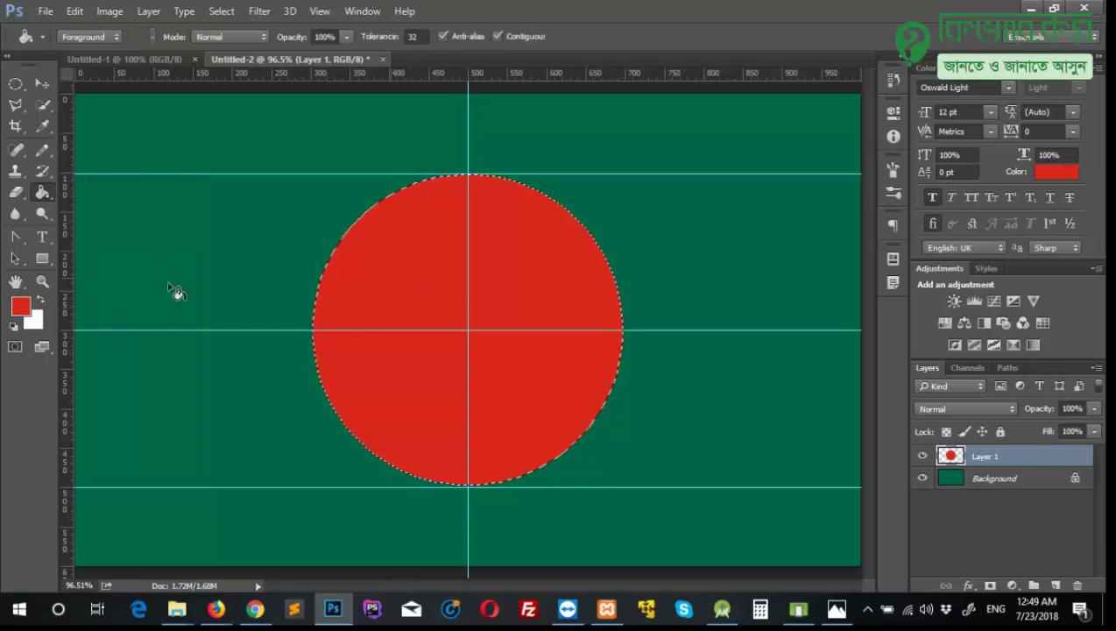
pyautogui.click(23, 308)
pyautogui.click(527, 221)
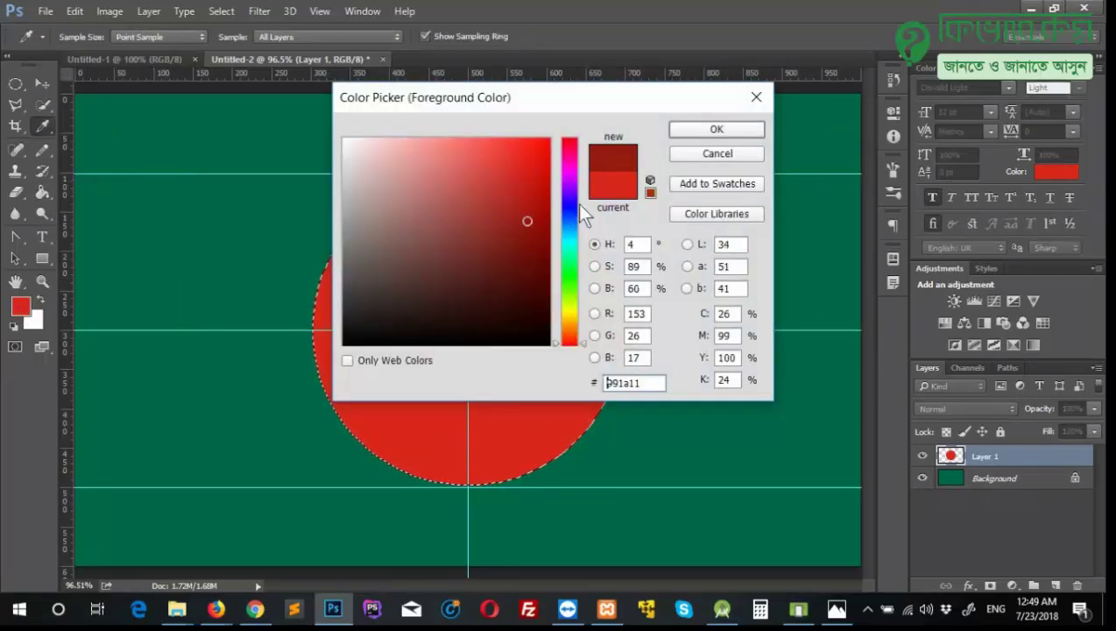
pyautogui.click(671, 132)
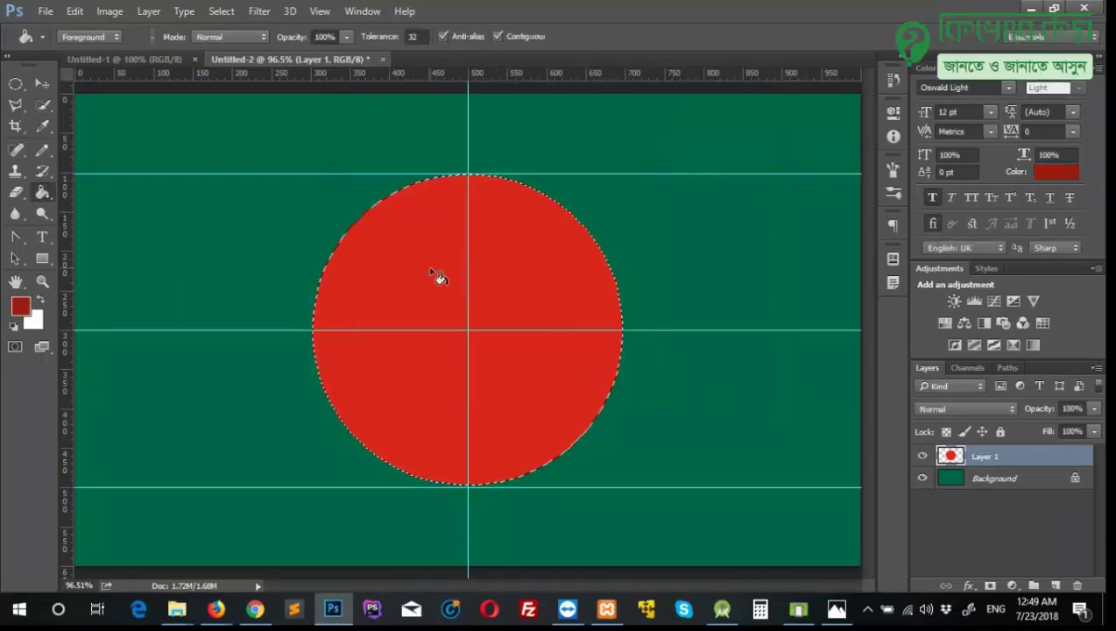
pyautogui.click(430, 270)
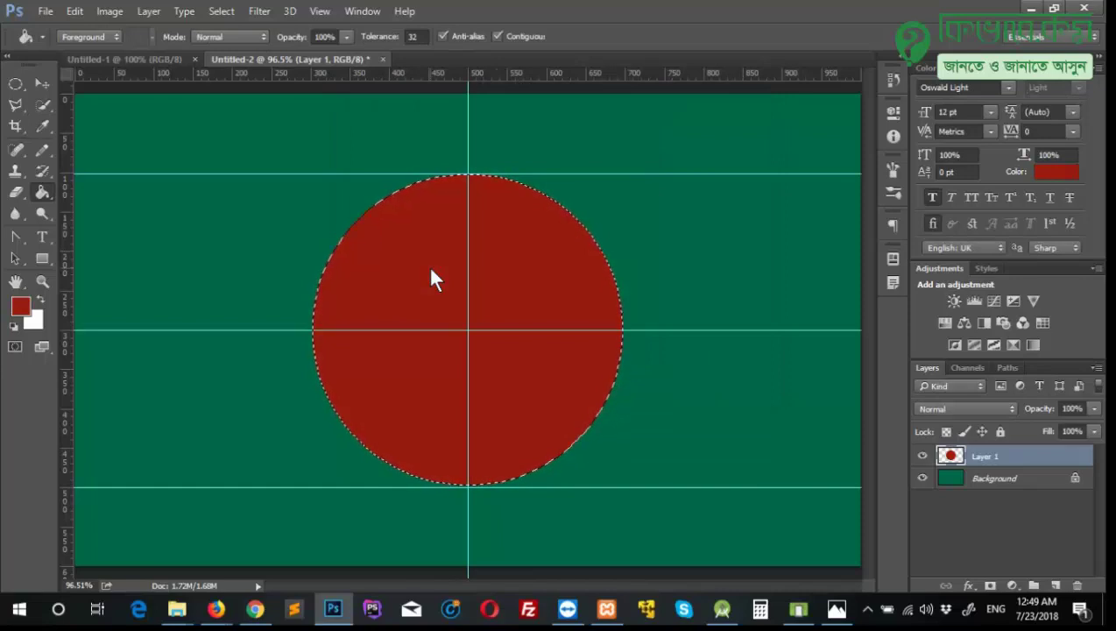
pyautogui.hotkey('ctrl', 'z')
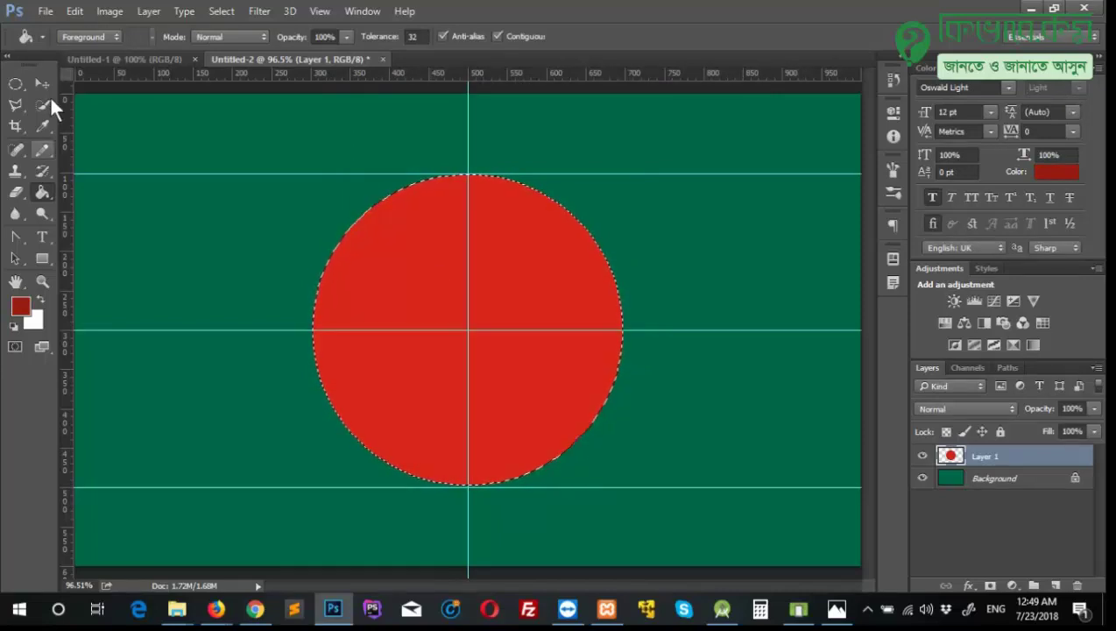
# Deselect the red circle and zoom out to view the finished flag
pyautogui.press('v')
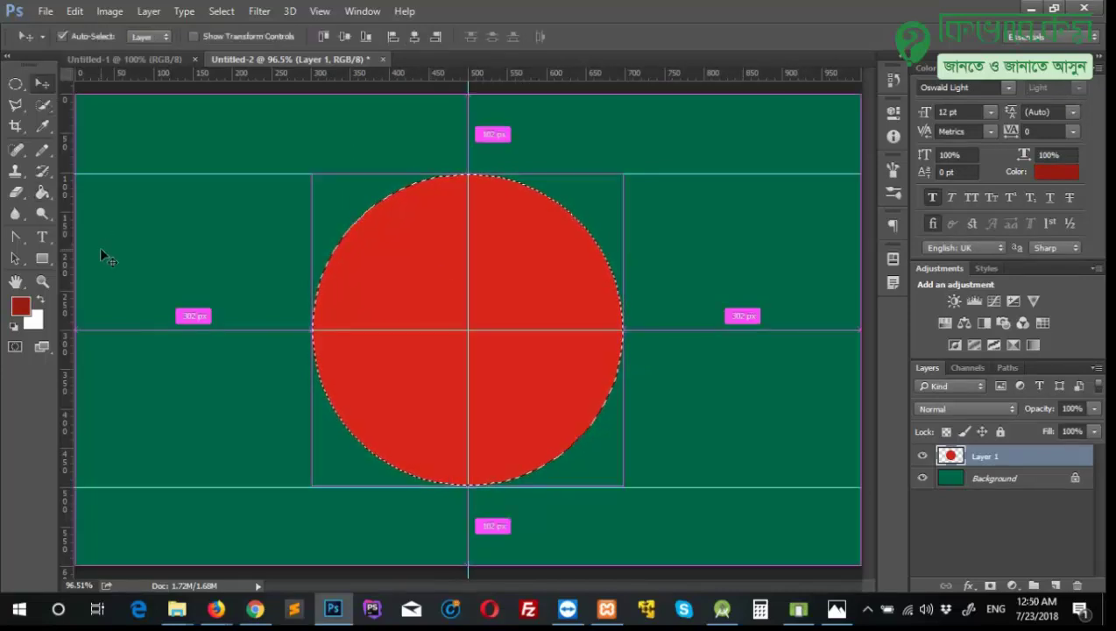
pyautogui.hotkey('ctrl', 'd')
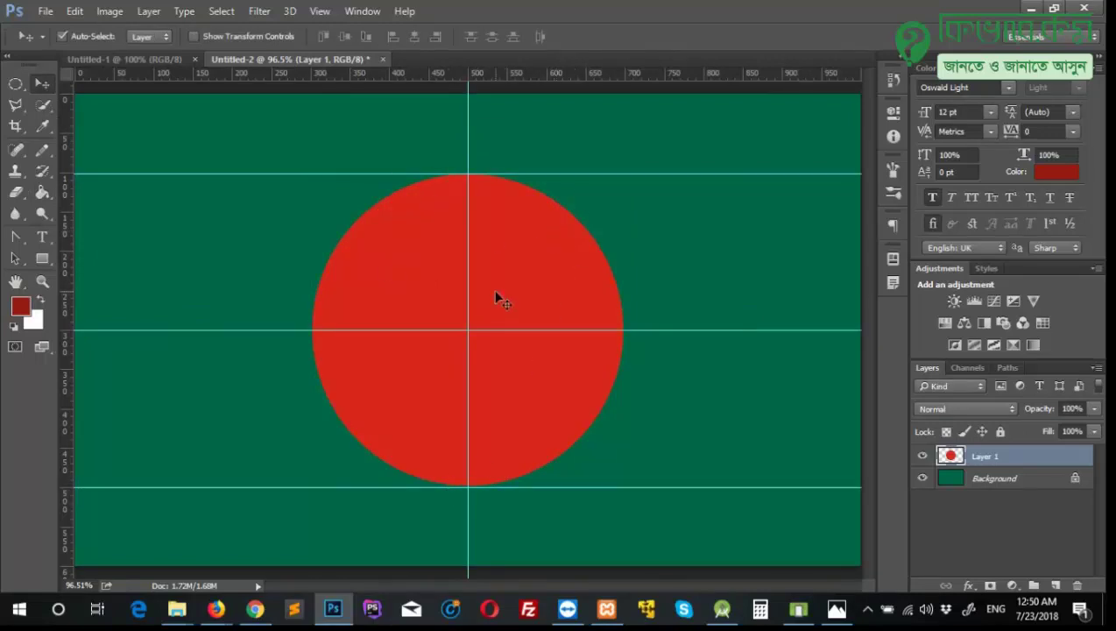
pyautogui.scroll(-3, 548, 361)
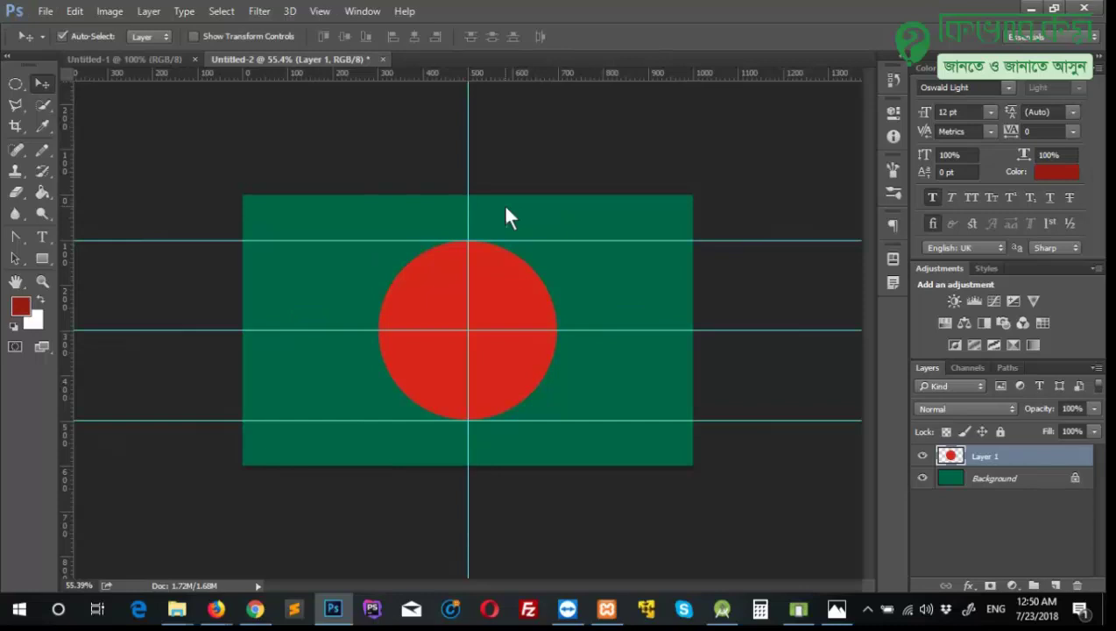
# Save the flag to the Desktop as JPEG 'Bangladesh' at maximum quality 12
pyautogui.hotkey('ctrl', 's')
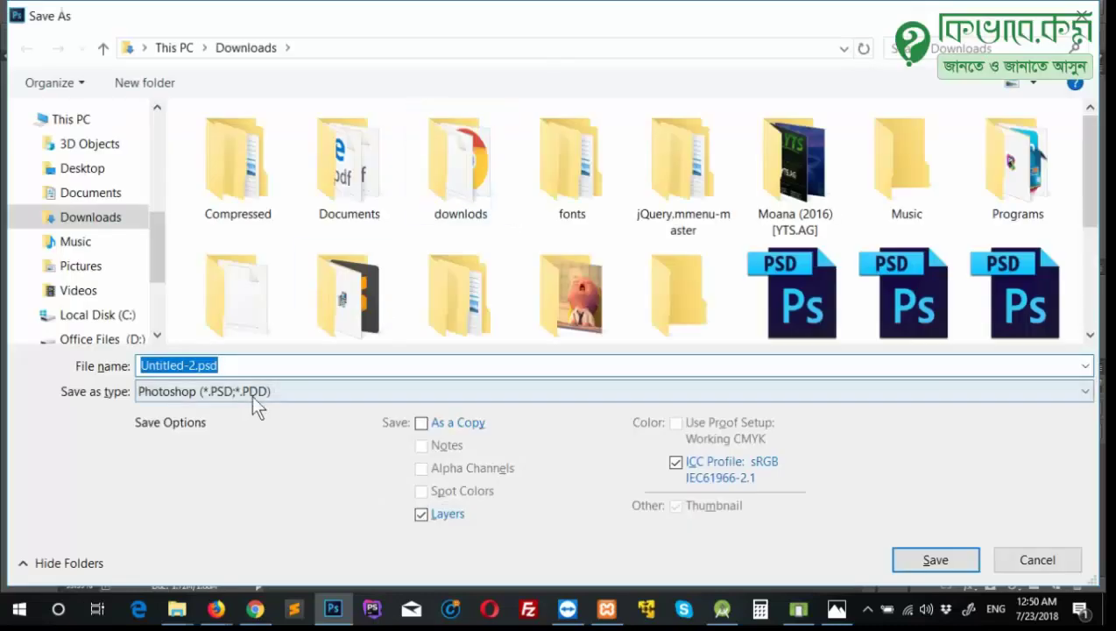
pyautogui.click(251, 393)
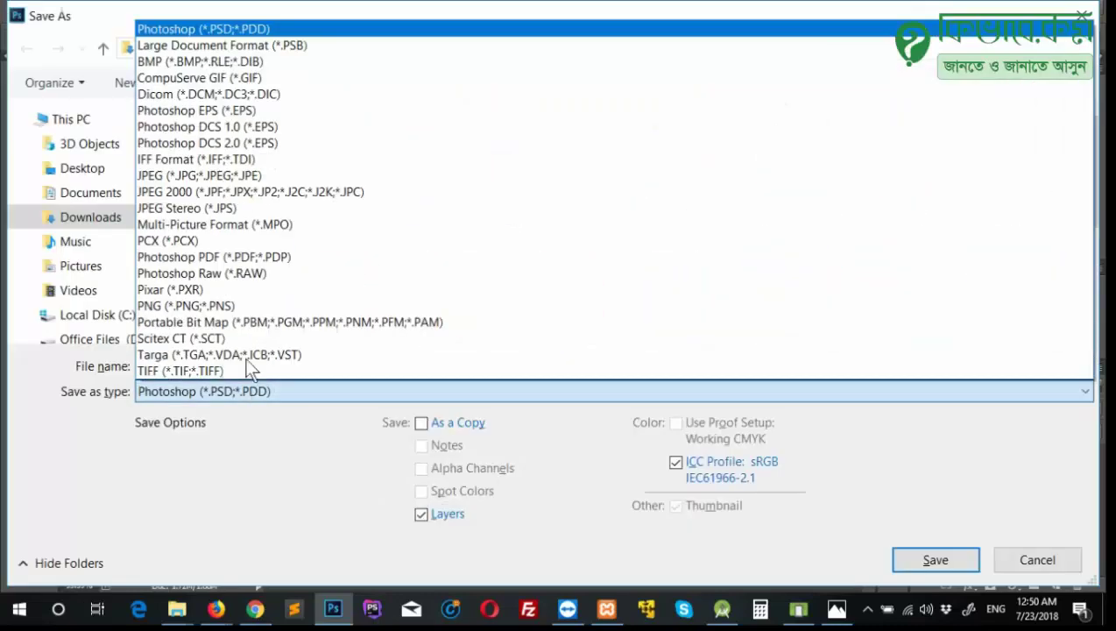
pyautogui.click(197, 176)
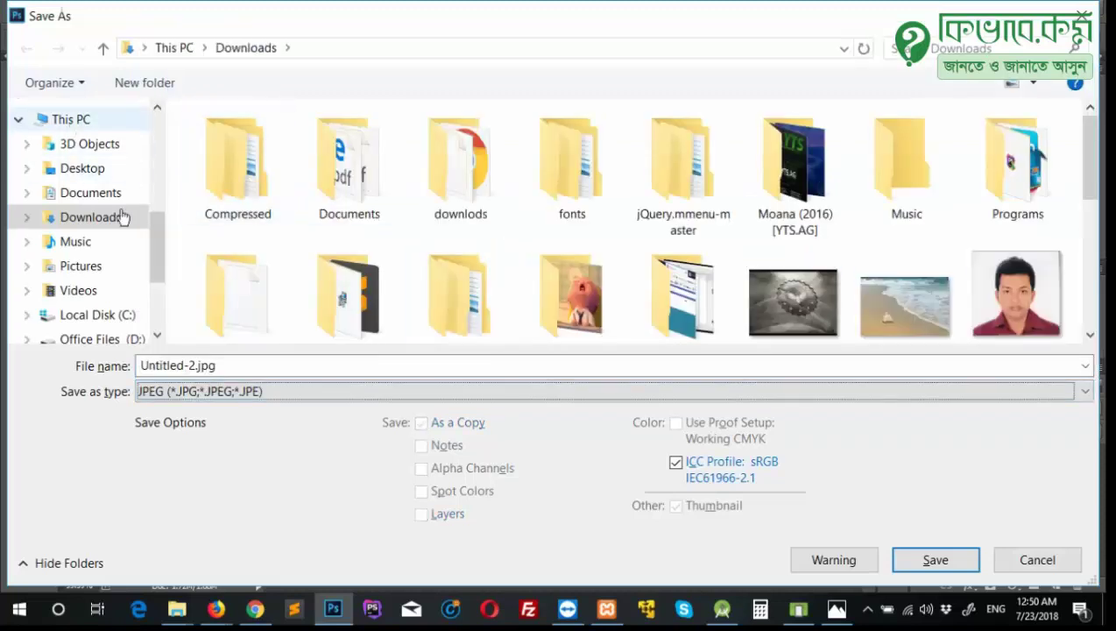
pyautogui.scroll(3, 120, 219)
pyautogui.scroll(3, 103, 122)
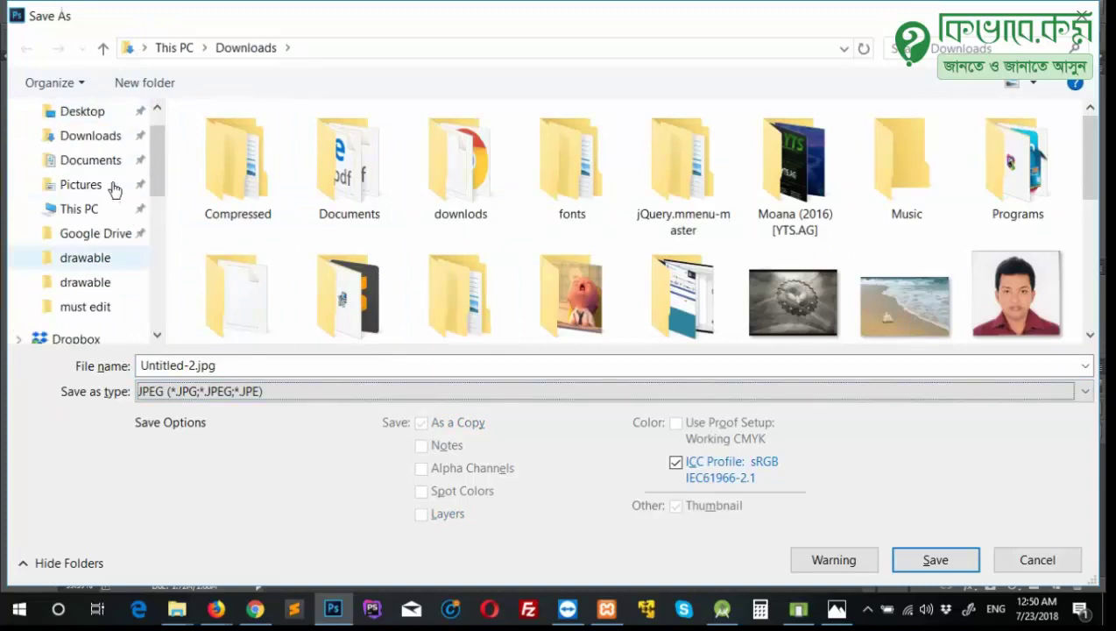
pyautogui.click(104, 160)
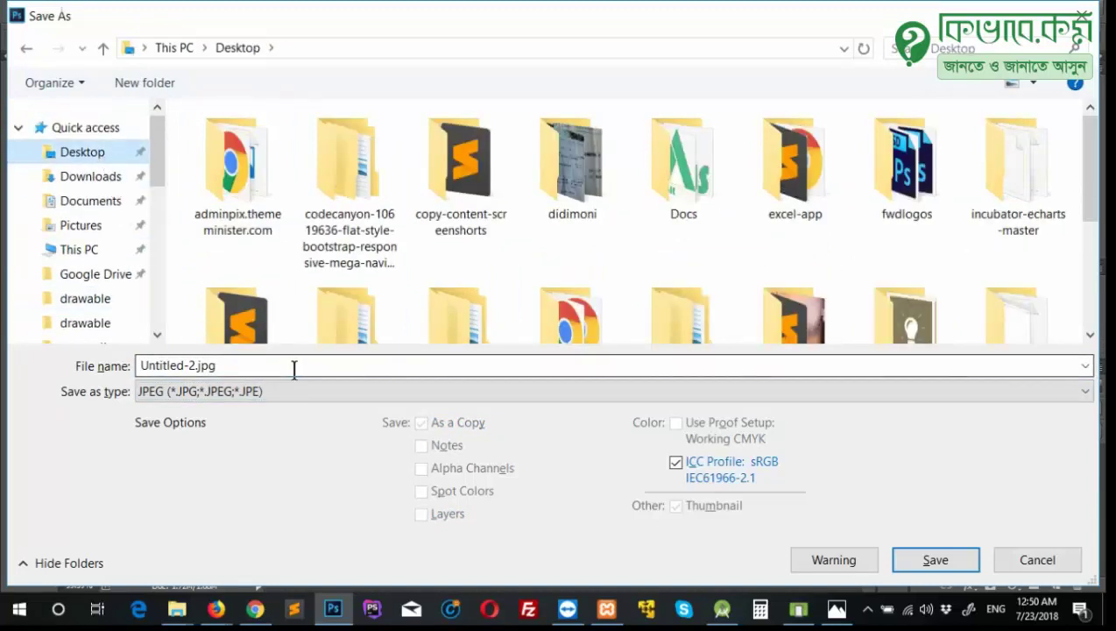
pyautogui.click(292, 374)
pyautogui.write('Bang')
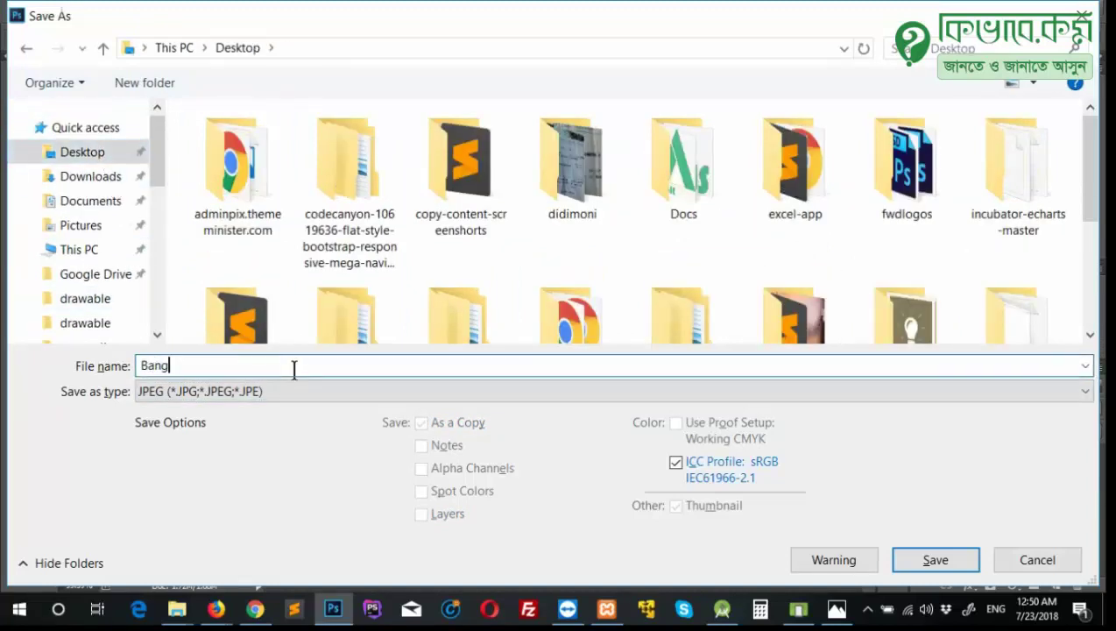
pyautogui.write('ladesh')
pyautogui.press('Return')
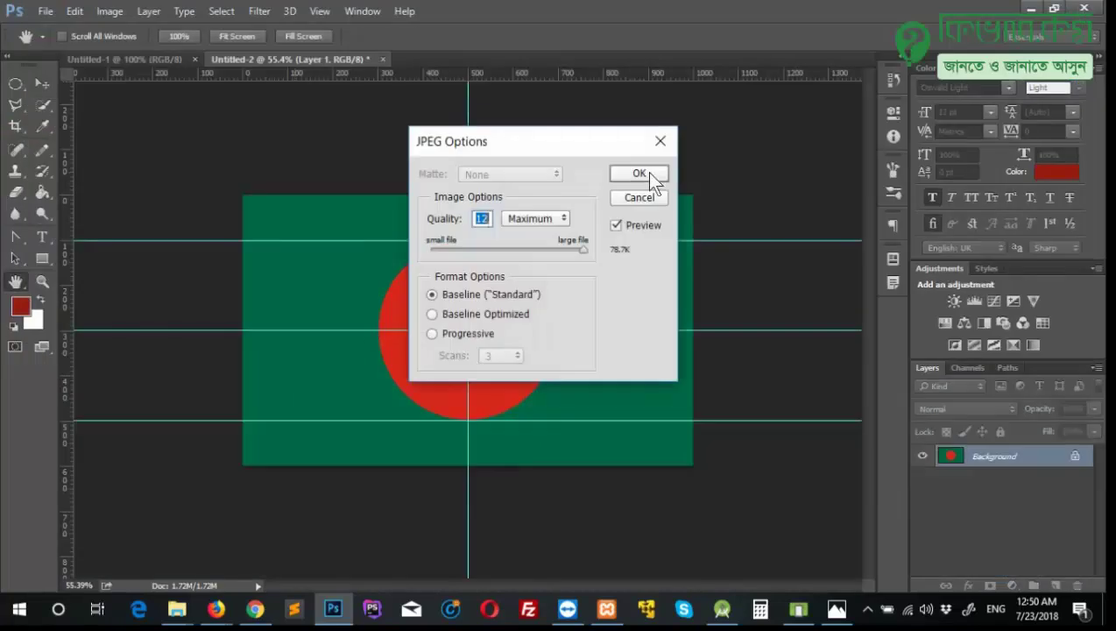
pyautogui.click(648, 173)
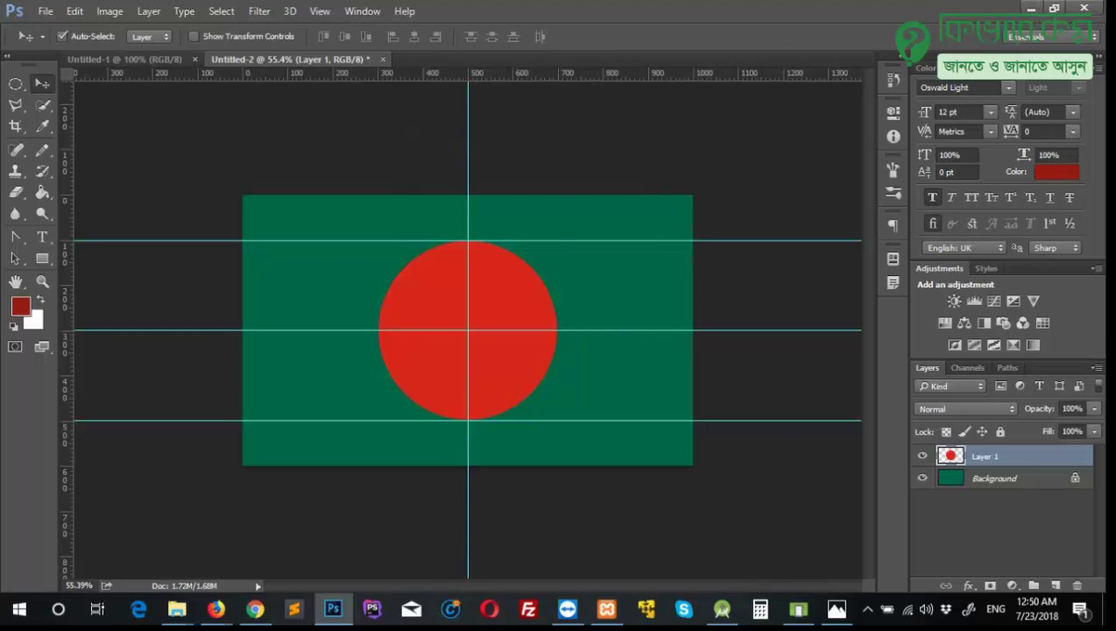
pyautogui.press('super+d')
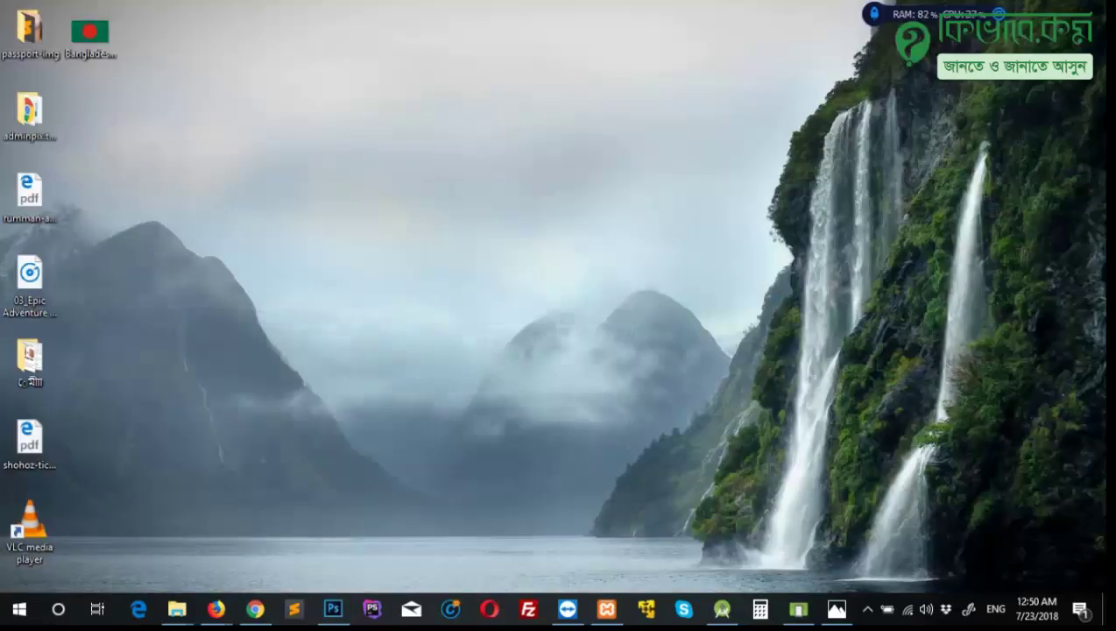
pyautogui.doubleClick(92, 35)
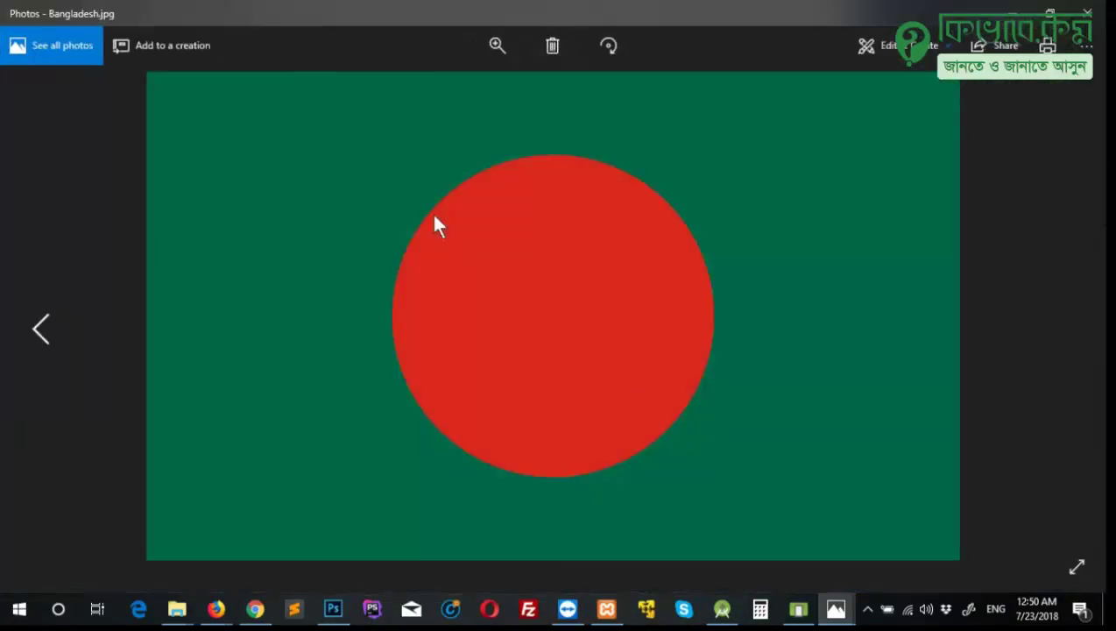
pyautogui.click(331, 611)
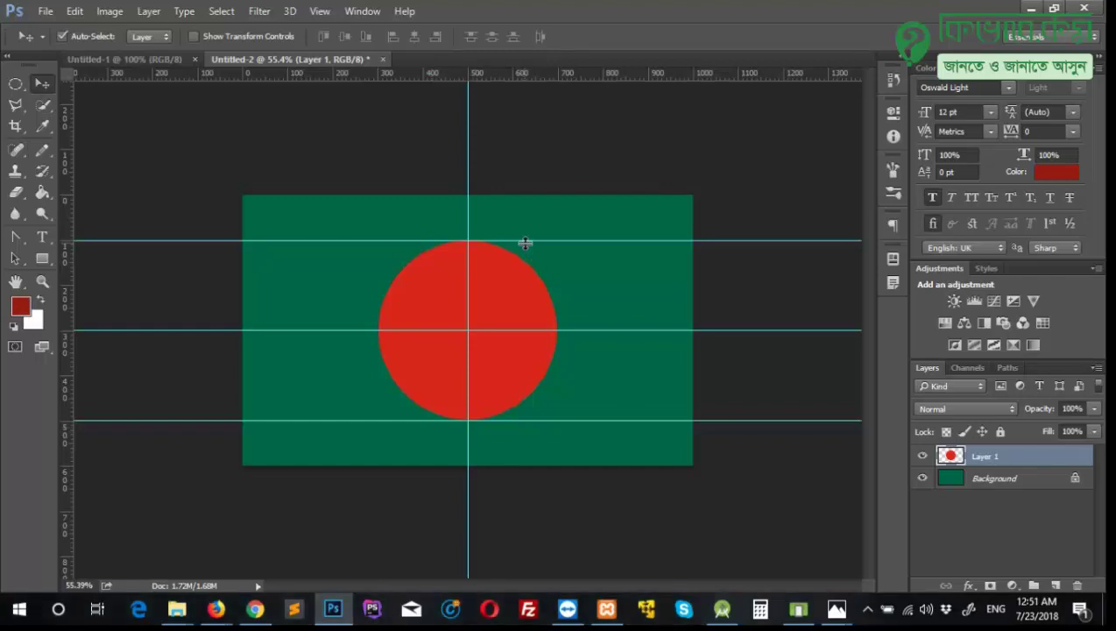
pyautogui.moveTo(524, 240)
pyautogui.mouseDown()
pyautogui.moveTo(526, 62)
pyautogui.moveTo(531, 240)
pyautogui.mouseUp()
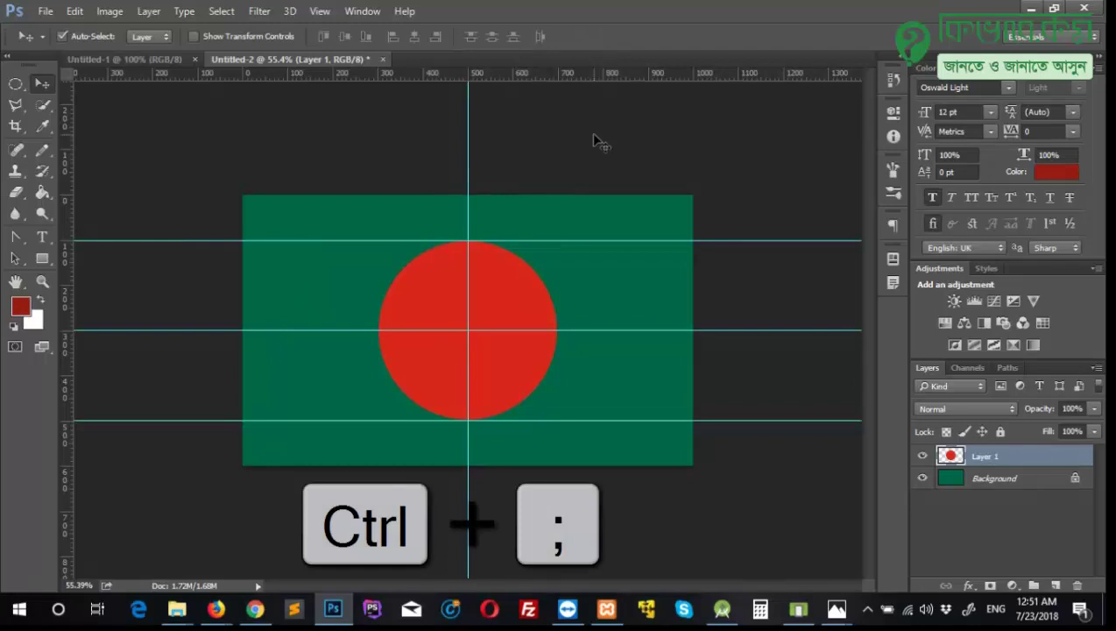
pyautogui.hotkey('ctrl', ';')
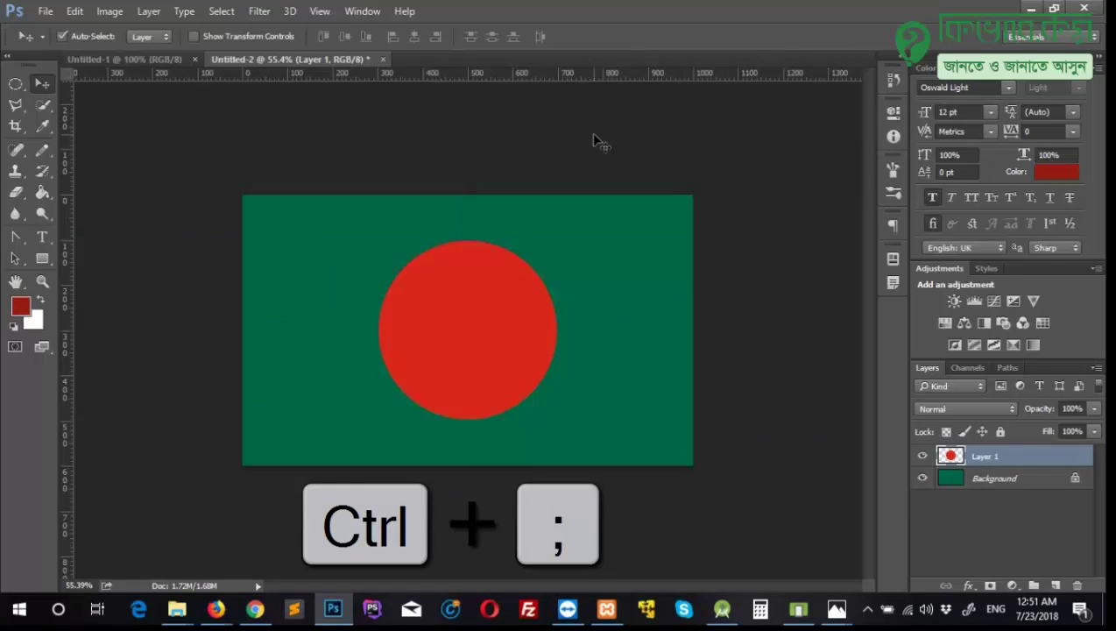
pyautogui.hotkey('ctrl', ';')
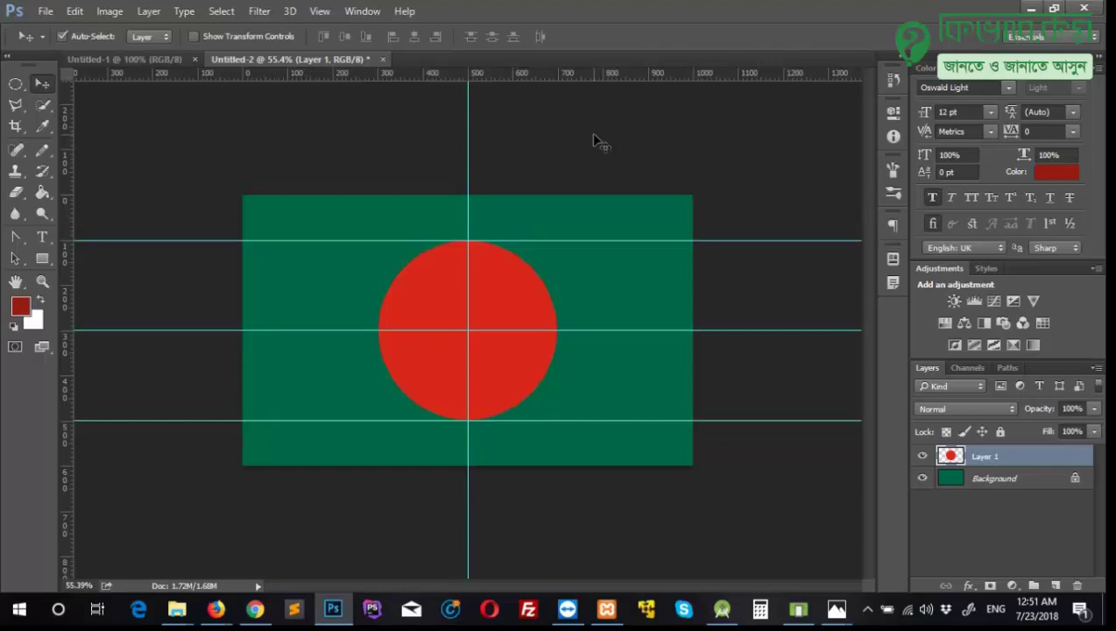
pyautogui.hotkey('ctrl', ';')
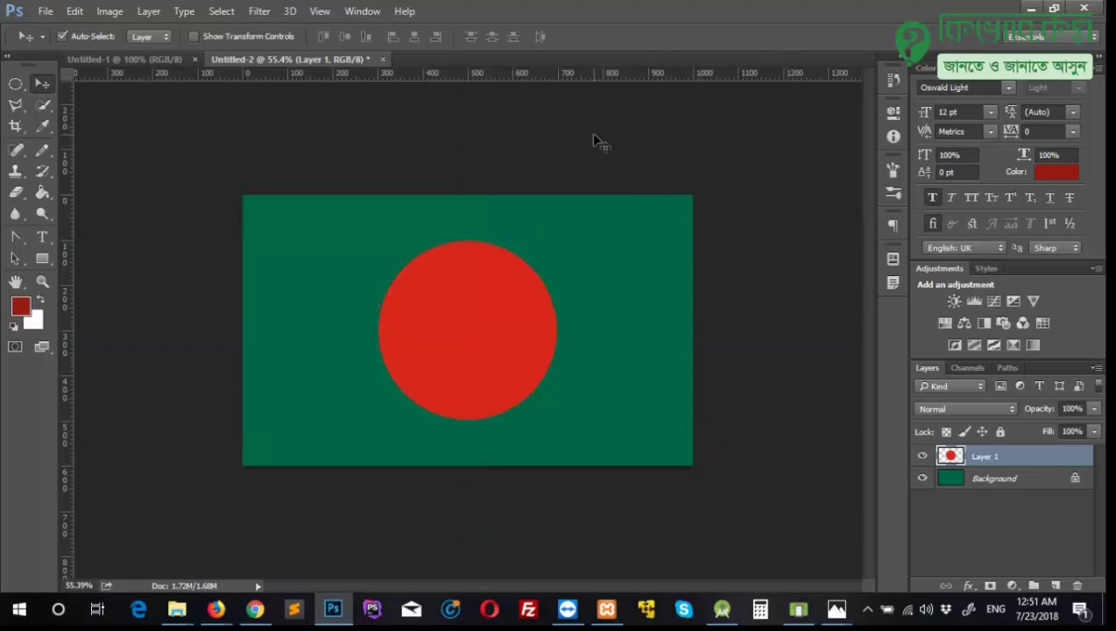
pyautogui.hotkey('ctrl', ';')
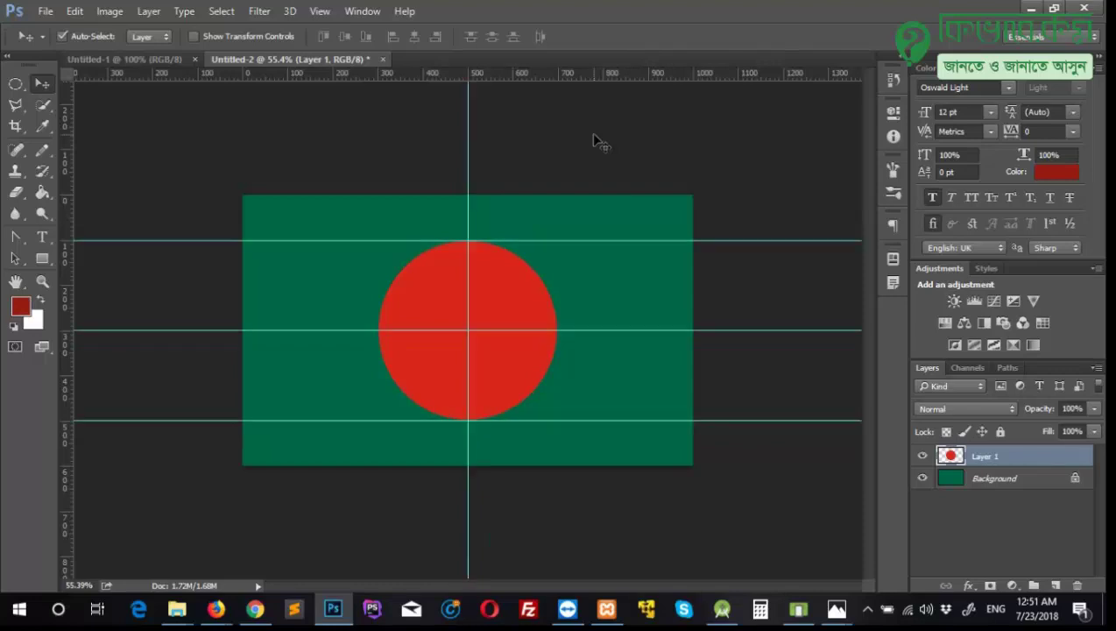